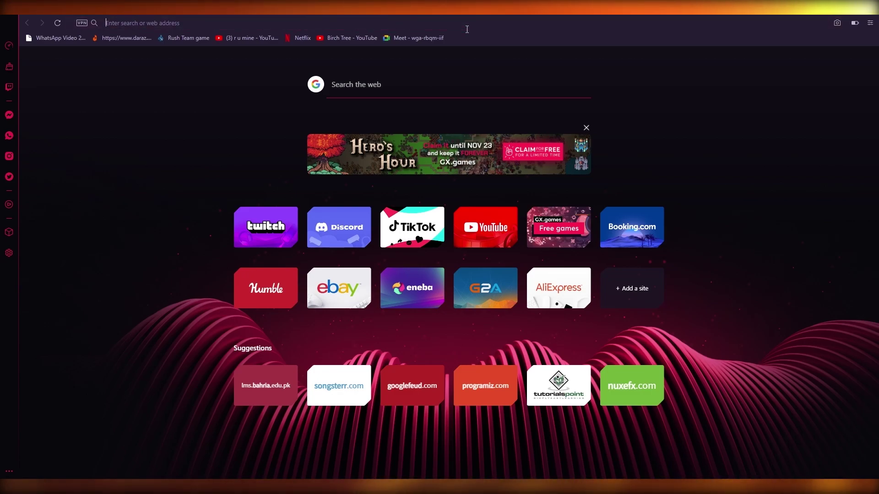
Load wordpress.com and begin signup, then copy a disposable address from Temp Mail in a new tab.
text(word)
key(Return)
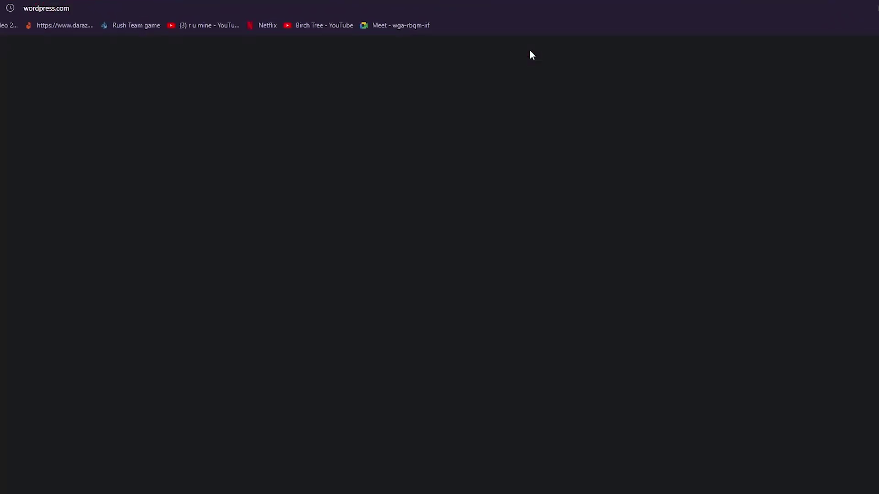
key(ctrl+t)
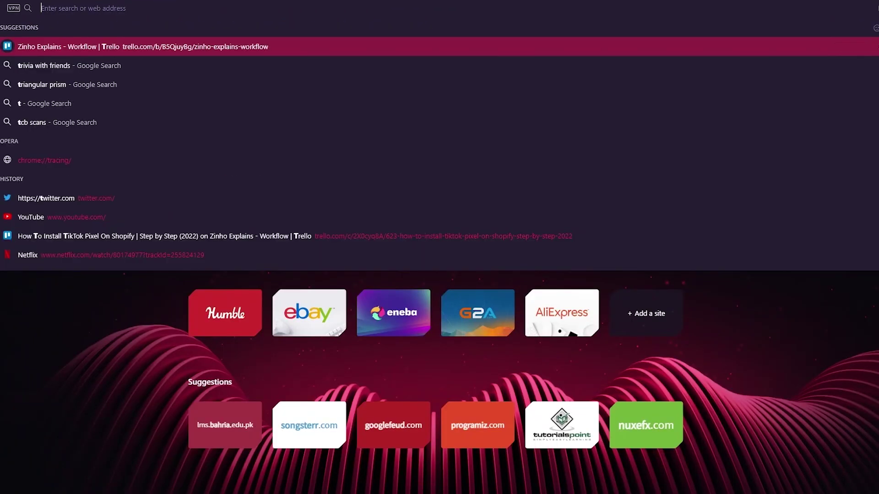
text(temp)
key(Down)
key(Down)
key(Down)
key(Down)
key(Down)
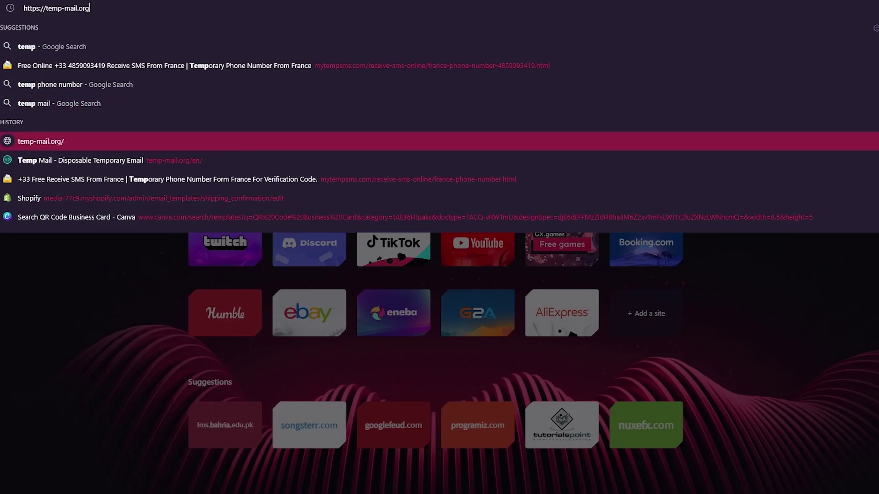
key(Return)
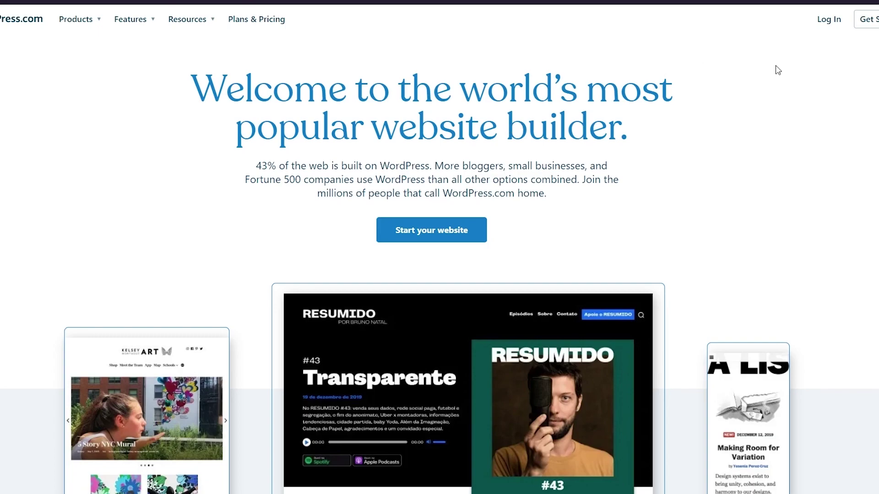
click(867, 19)
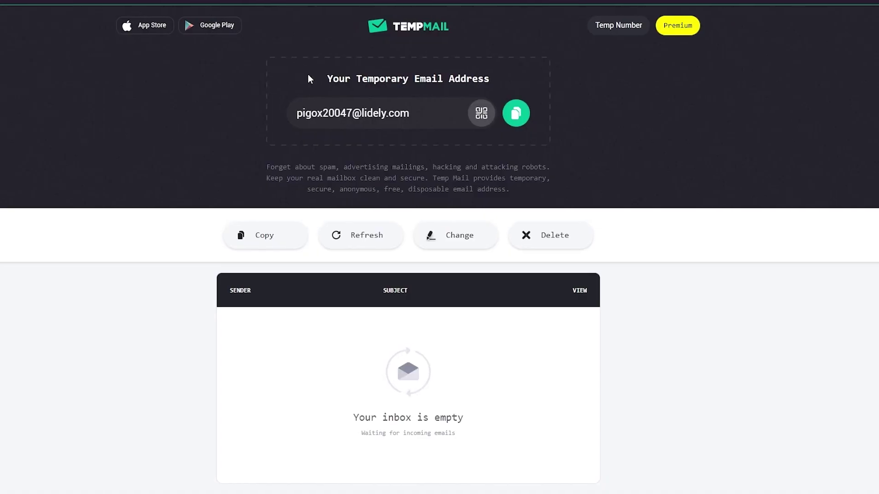
click(535, 113)
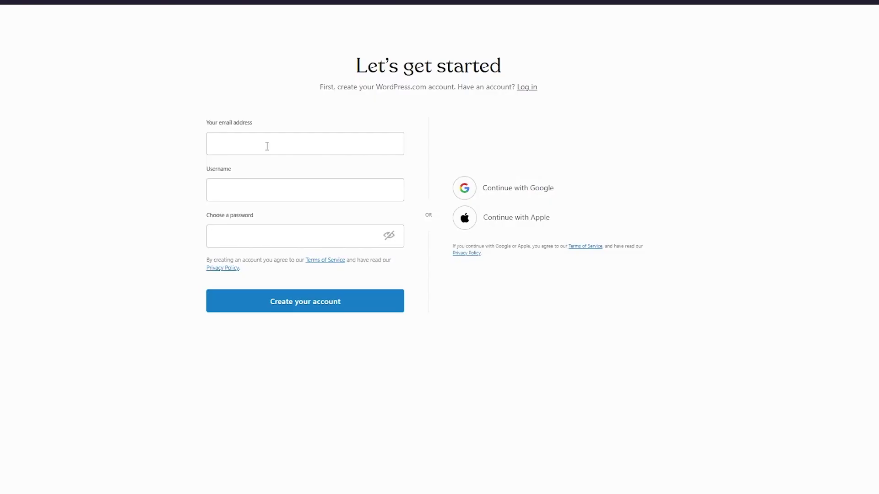
Create the WordPress.com account with the pasted temporary e-mail, a username and a password.
click(278, 146)
key(ctrl+v)
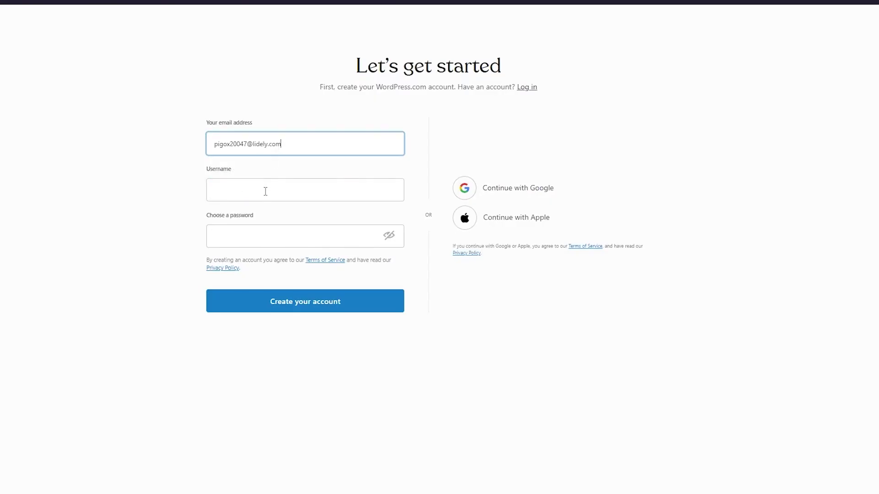
click(271, 198)
text(qwebsndasj76422)
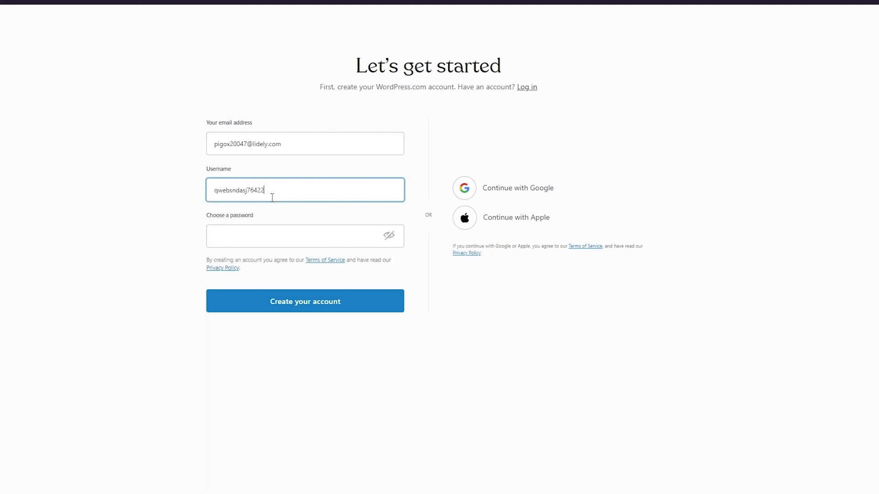
click(266, 242)
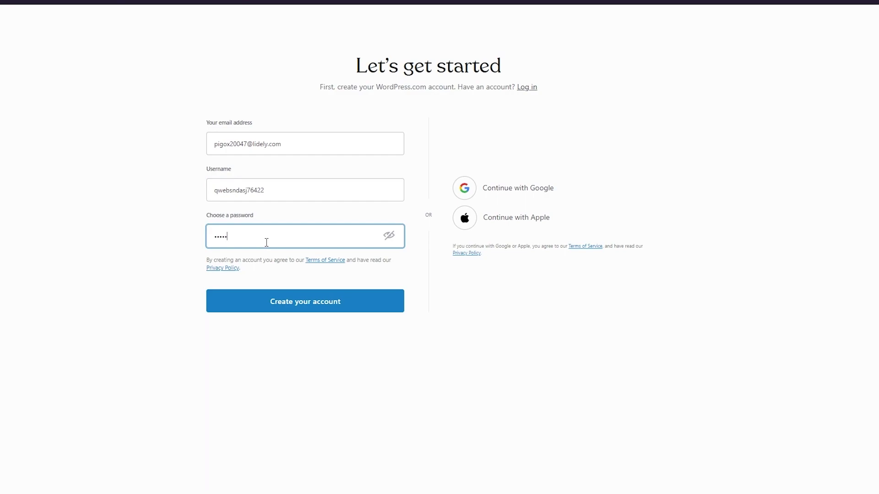
key(Return)
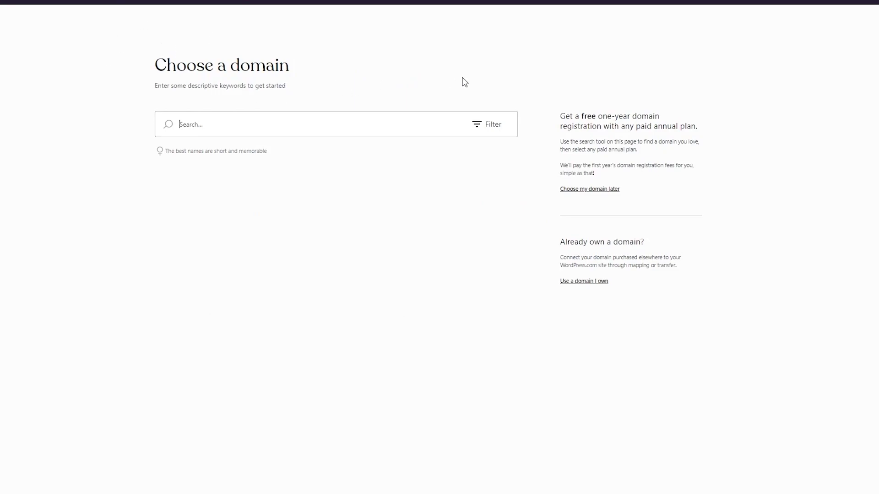
Search domains for 'website', select one, and start with a free site.
text(website)
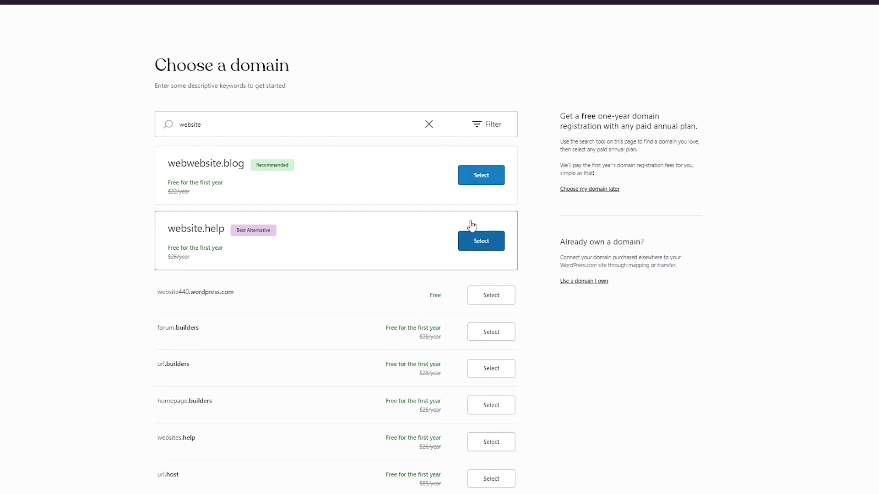
click(495, 295)
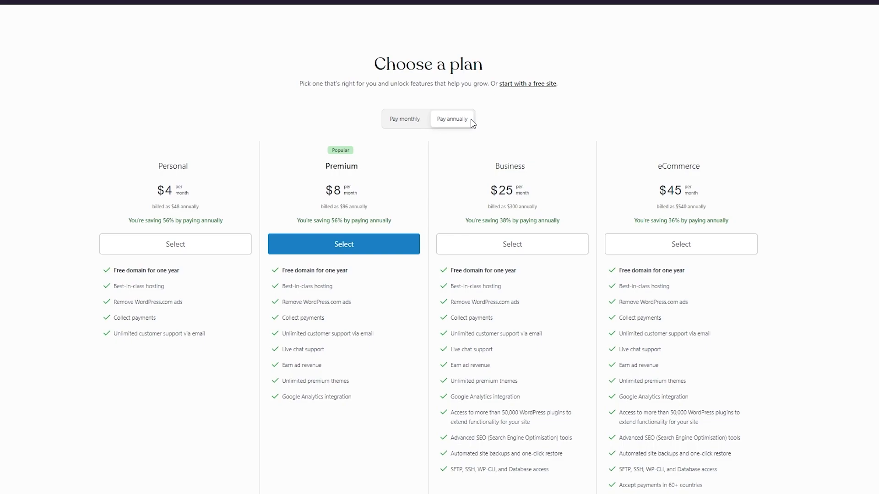
click(531, 87)
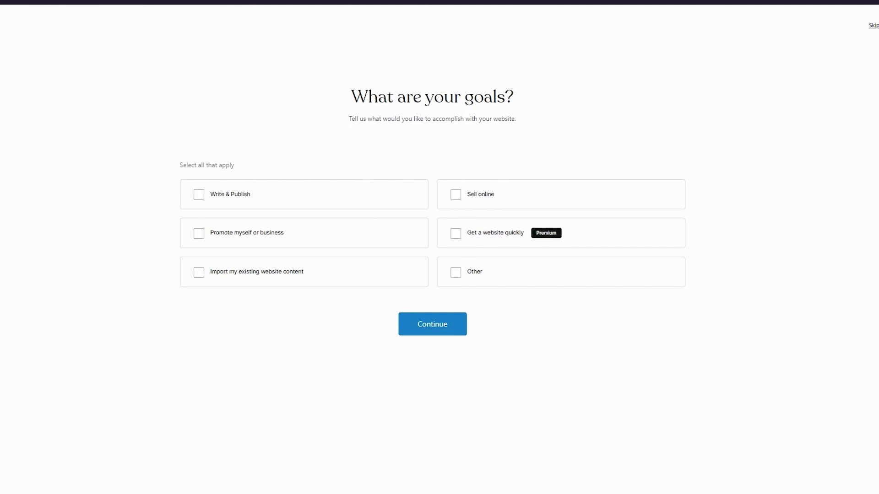
Continue past the goals question so website440.wordpress.com gets built.
key(Return)
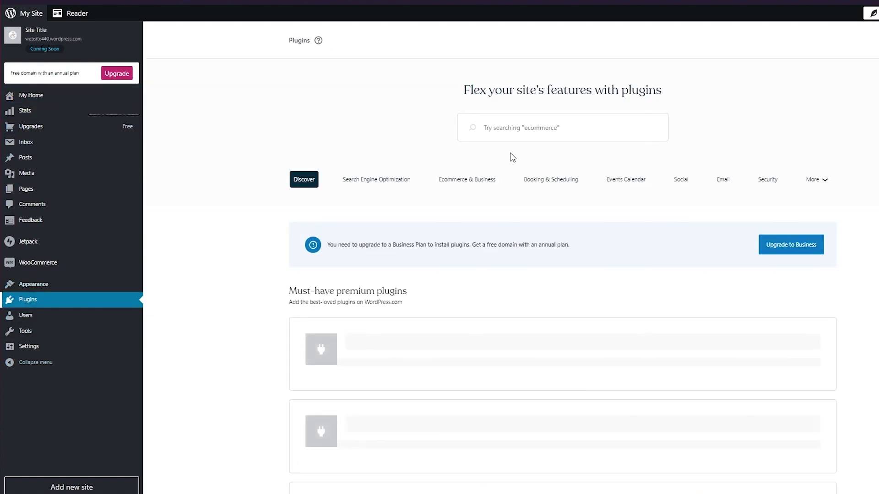
Search plugins for 'elemntor' and open the Elementor Website Builder plugin page.
click(552, 127)
text(elem)
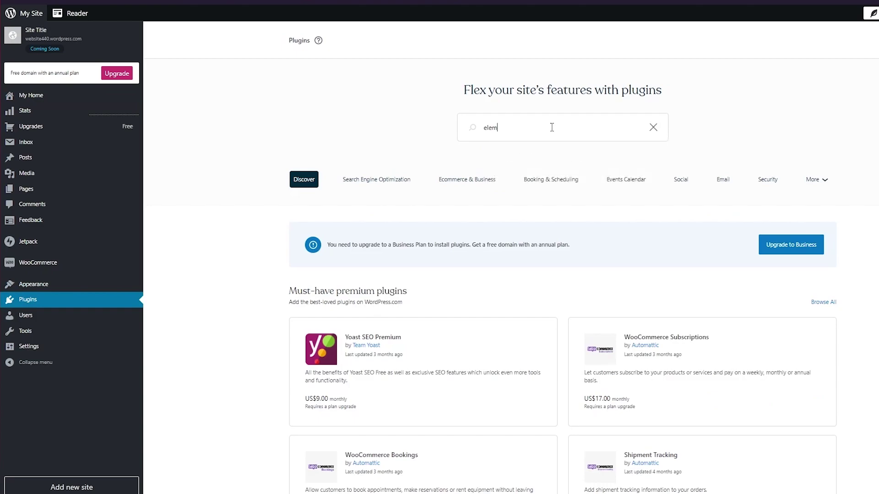
text(ntor)
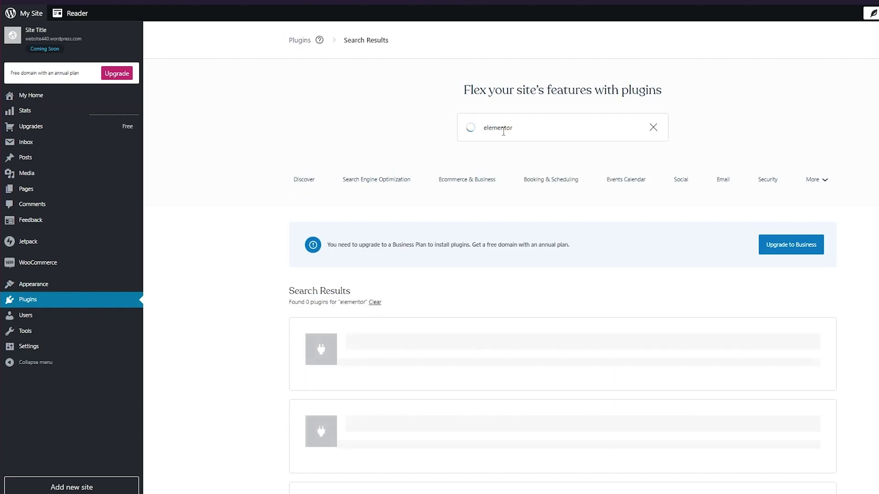
scroll(531, 277, down, 2)
scroll(531, 277, down, 3)
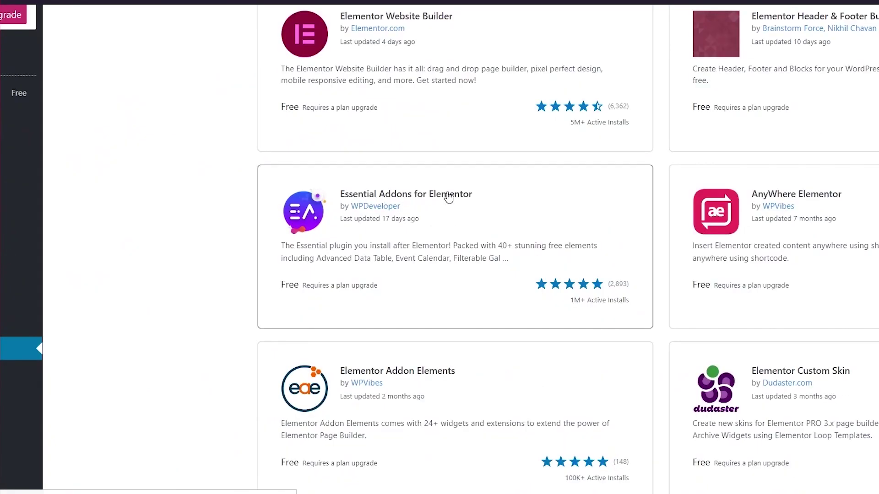
scroll(448, 196, up, 1)
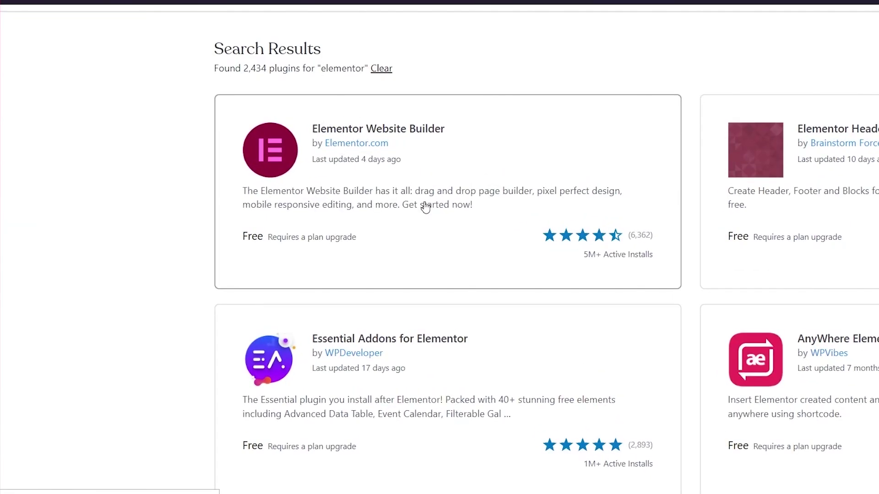
scroll(389, 297, down, 3)
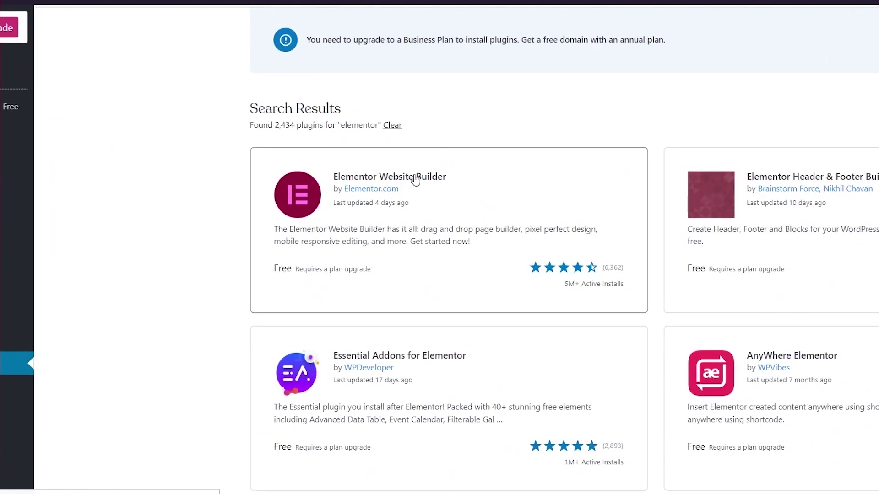
click(399, 174)
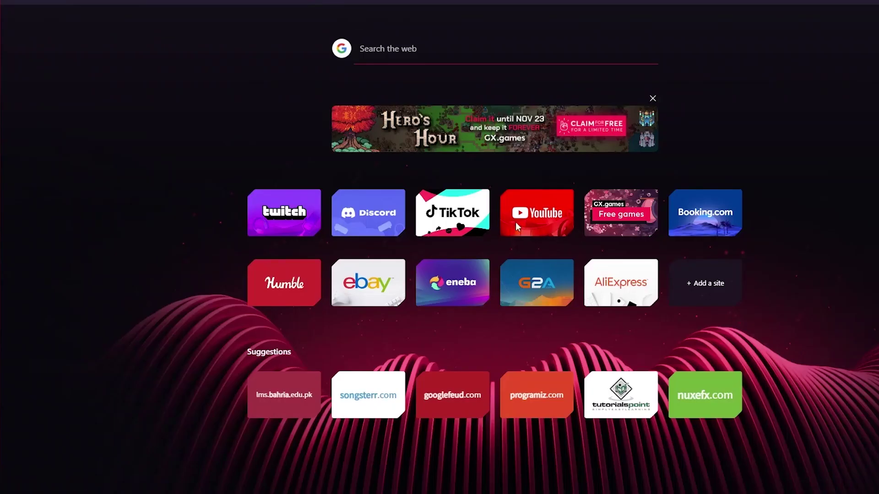
Search Google for 'elemntor' and open the official elementor.com result.
text(elemntor)
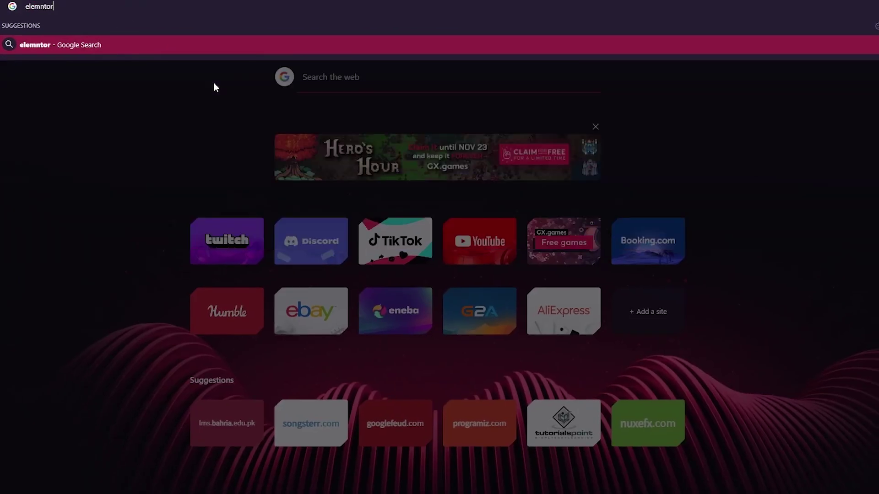
key(Return)
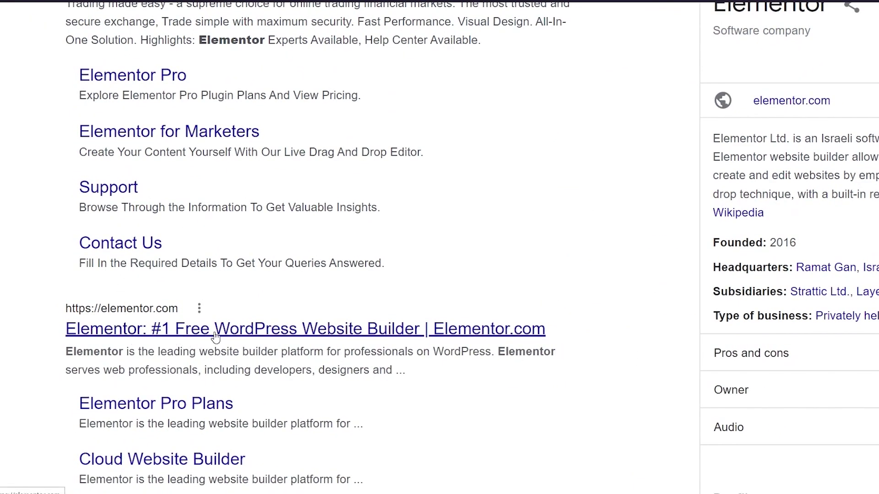
click(375, 339)
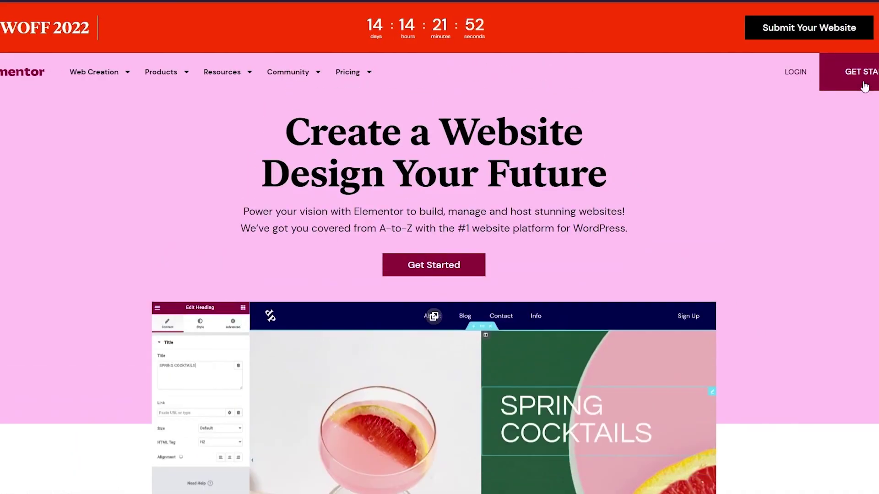
Open Elementor's design gallery and scroll down to the Clinical Psychologist template.
click(864, 87)
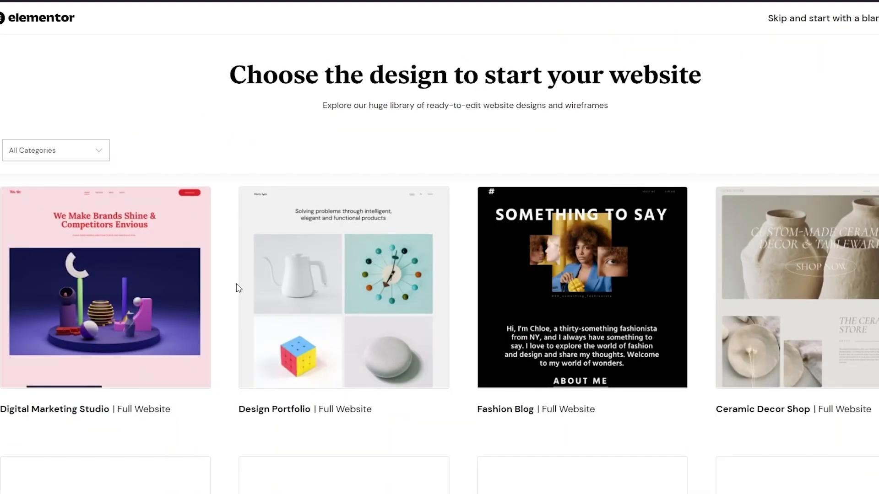
scroll(237, 288, down, 3)
scroll(467, 318, down, 5)
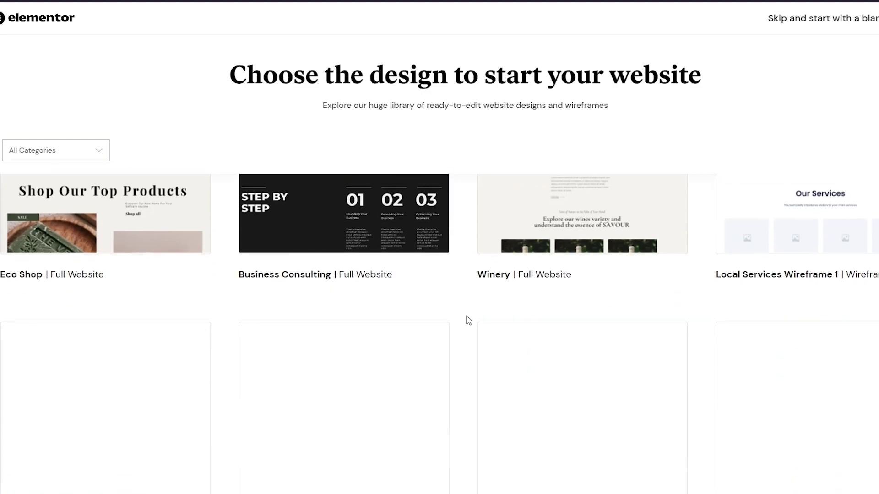
scroll(468, 320, down, 3)
scroll(468, 319, down, 4)
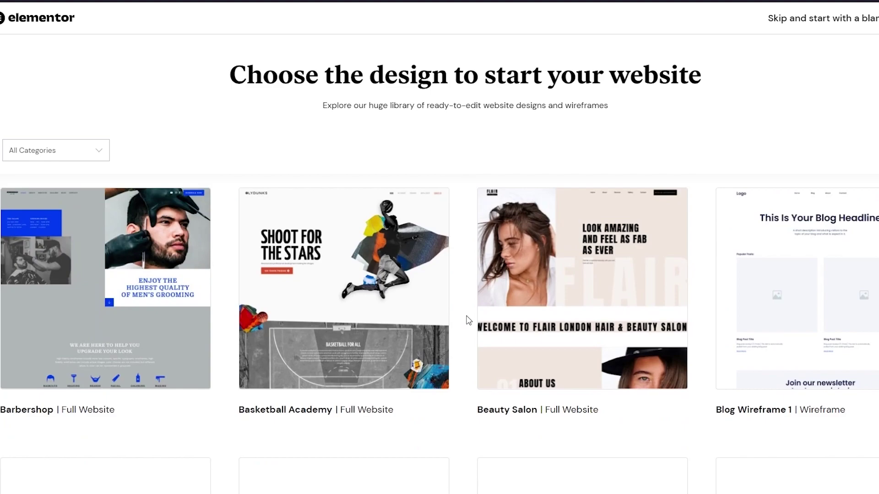
scroll(468, 320, down, 4)
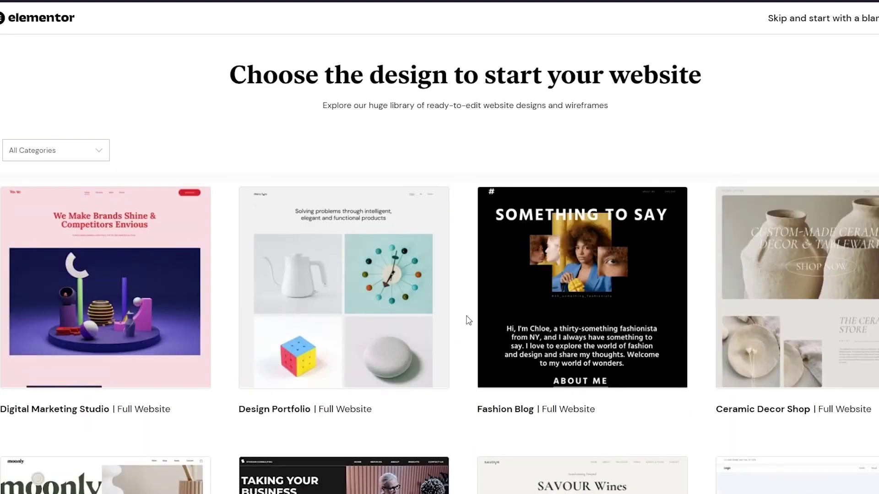
scroll(469, 320, down, 10)
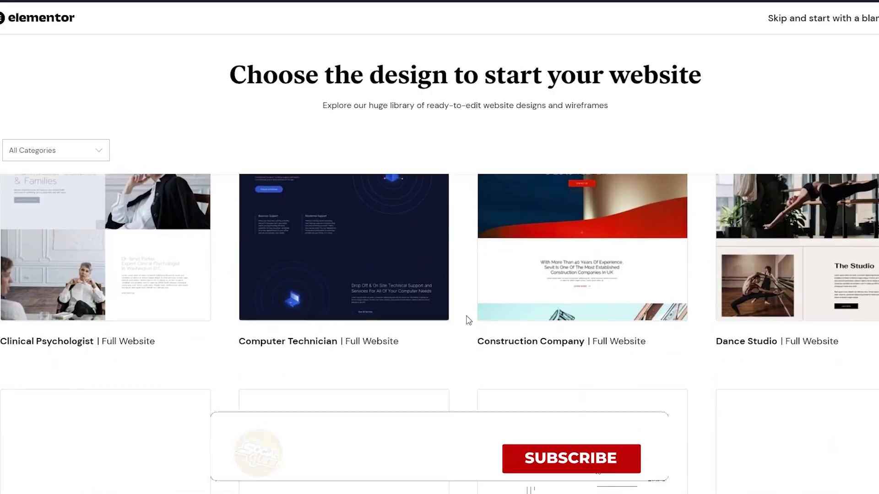
scroll(469, 320, up, 5)
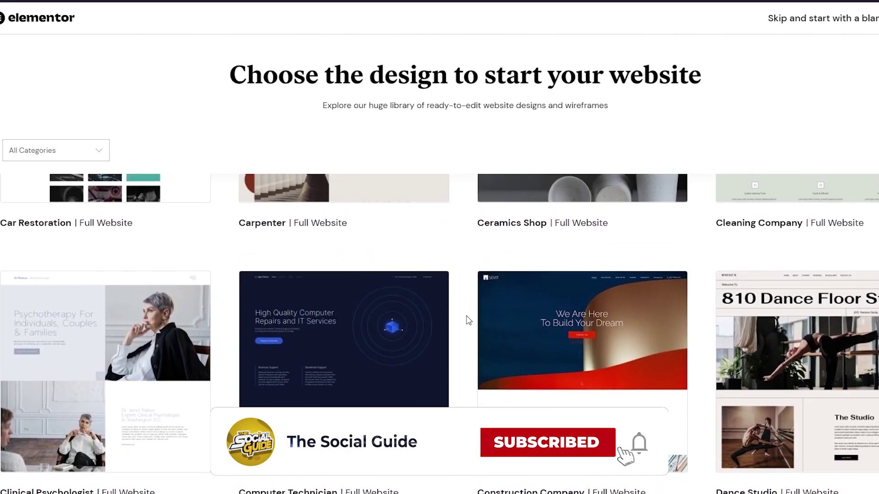
scroll(468, 320, down, 8)
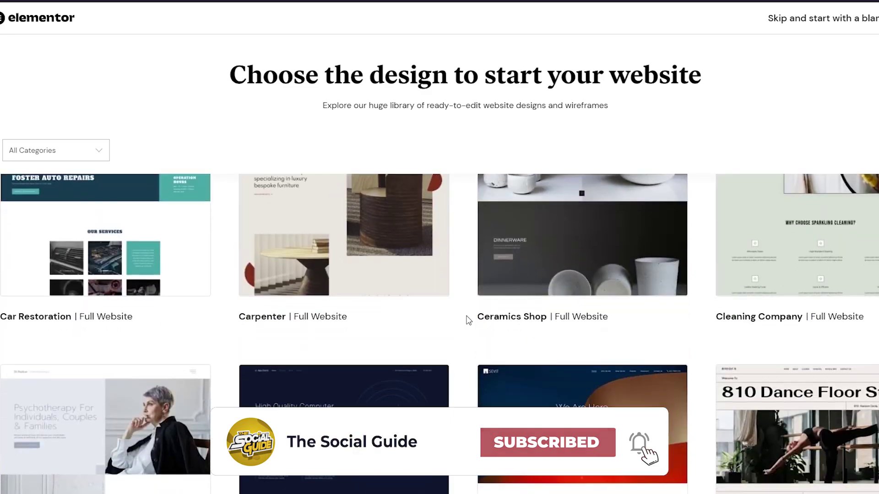
scroll(469, 320, down, 1)
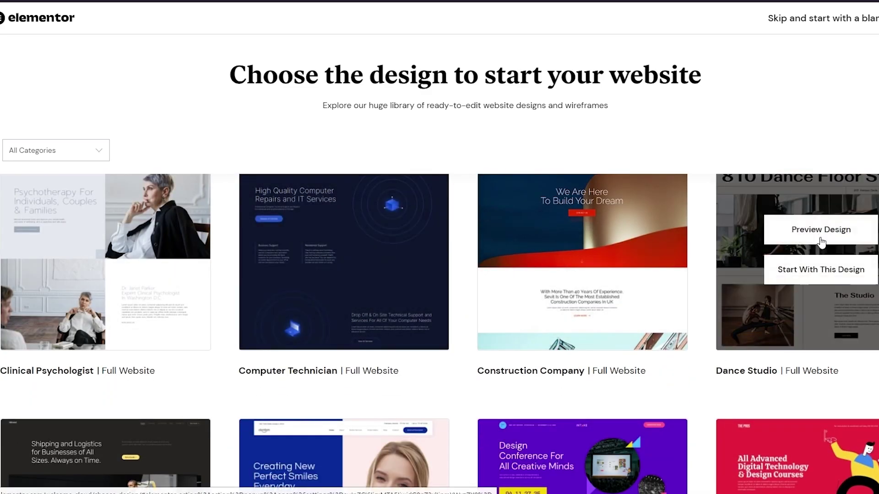
Preview the Clinical Psychologist design at tablet and phone sizes, then back at desktop width.
click(98, 236)
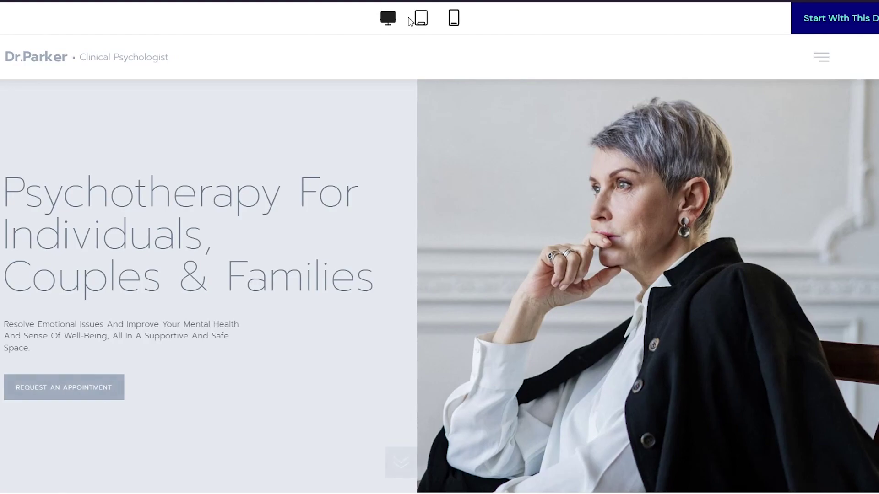
scroll(417, 119, down, 10)
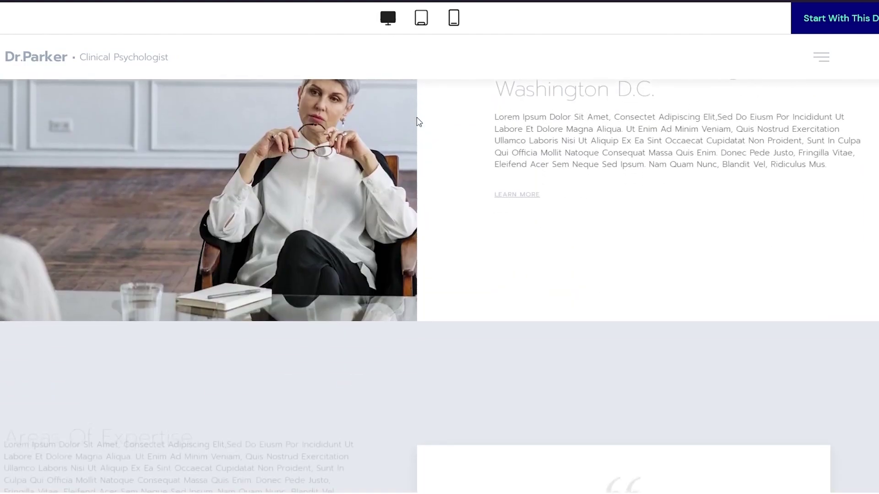
scroll(417, 119, up, 8)
click(421, 17)
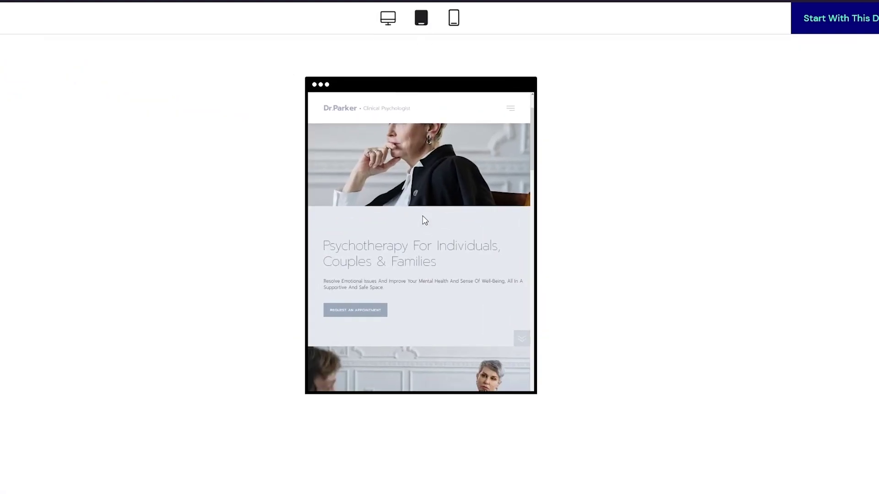
scroll(424, 218, down, 5)
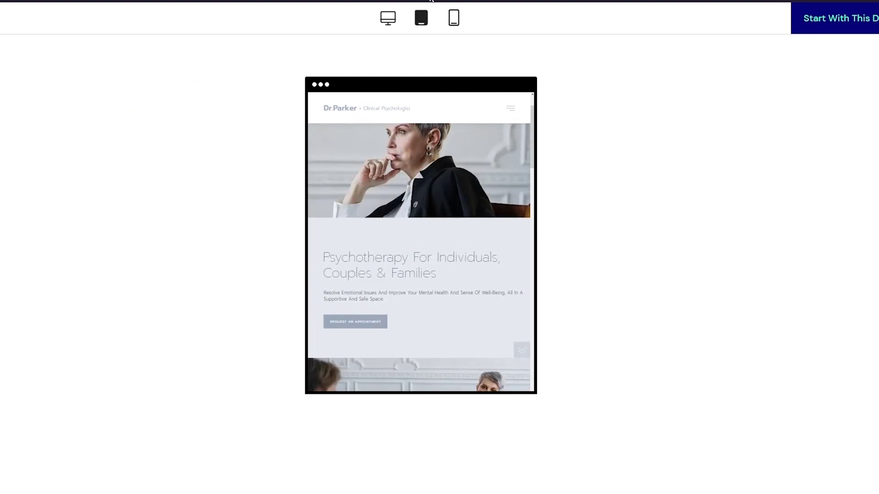
click(453, 19)
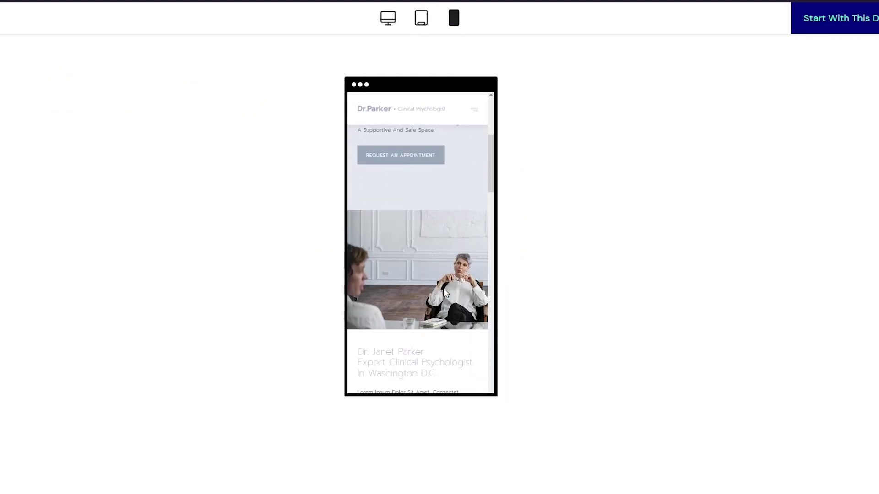
click(389, 20)
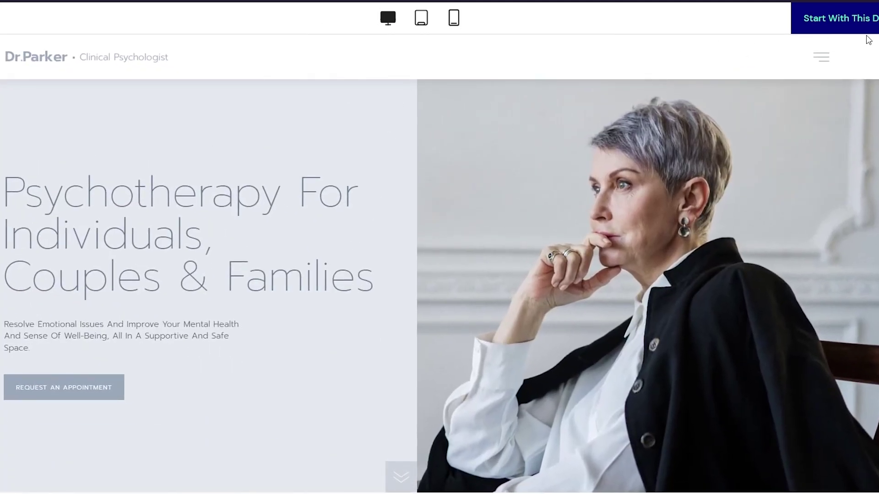
Start with the Clinical Psychologist design to see its USD 99/Year offer, then return to the homepage.
click(850, 25)
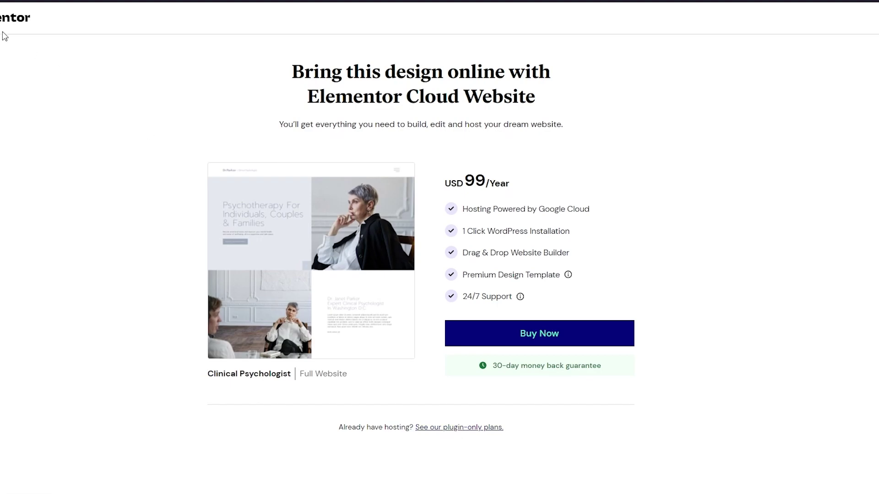
click(16, 17)
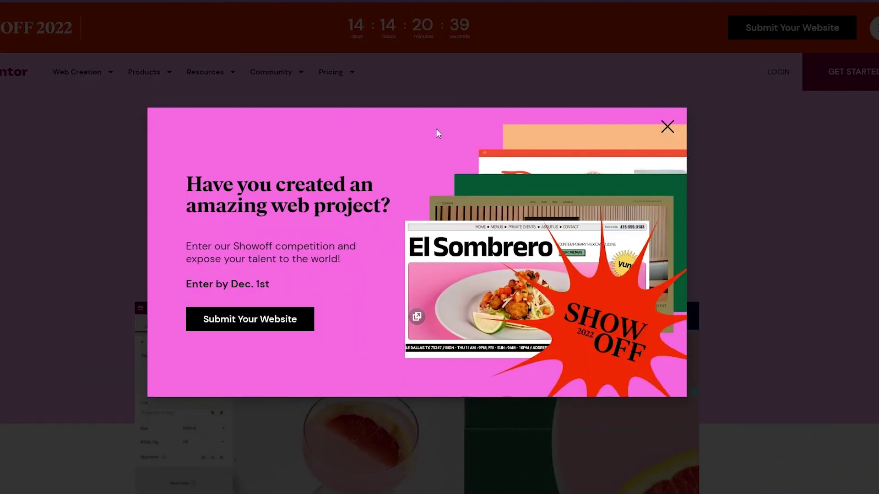
click(667, 126)
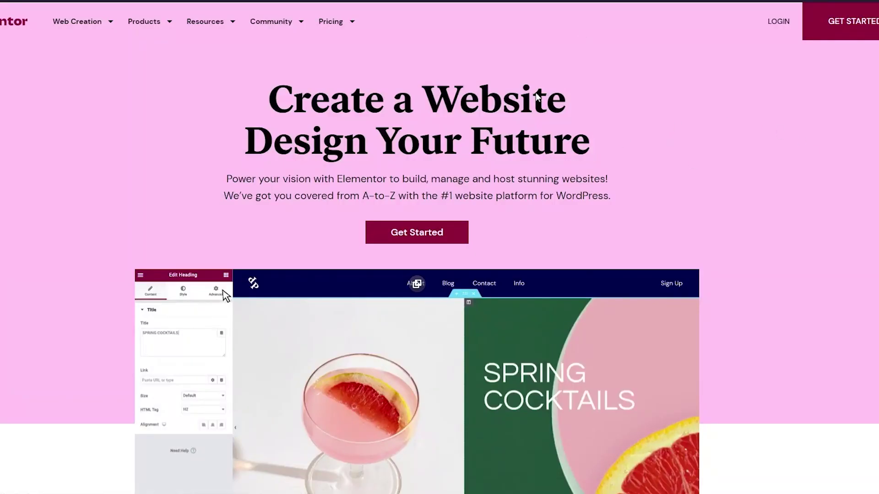
scroll(564, 187, down, 20)
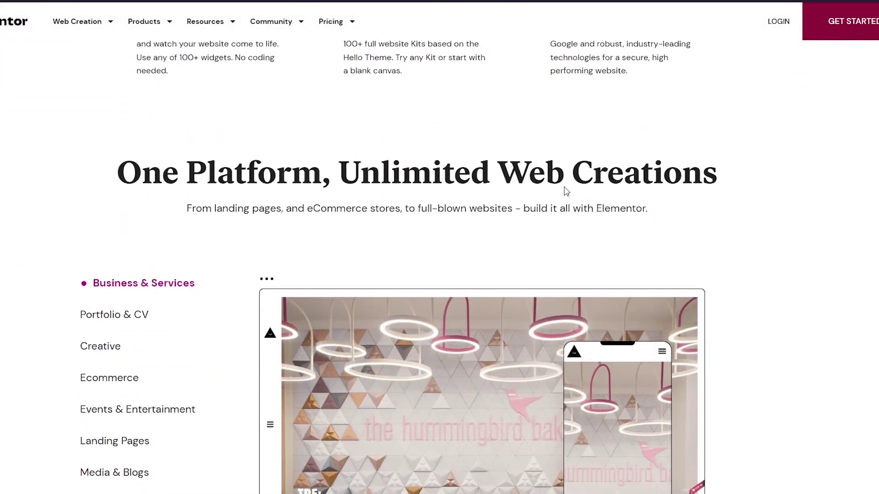
scroll(564, 186, up, 20)
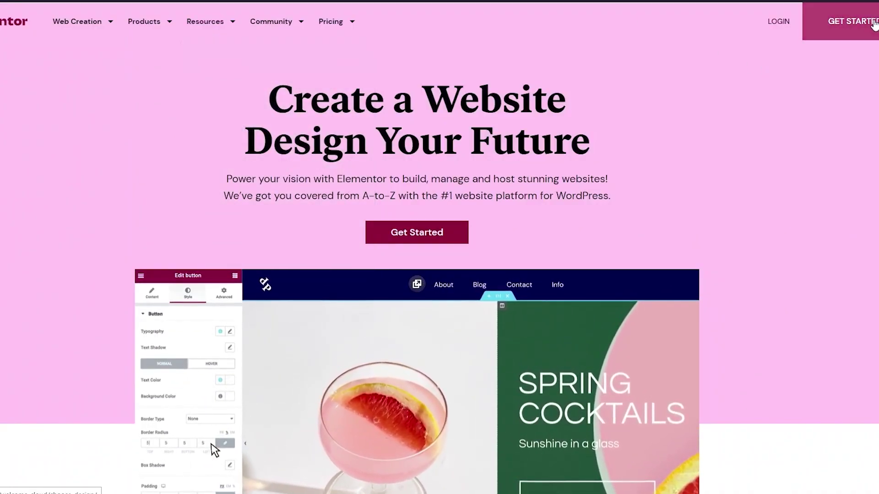
Browse the design gallery under All Categories, then skip to the blank-website USD 99/Year offer.
click(397, 233)
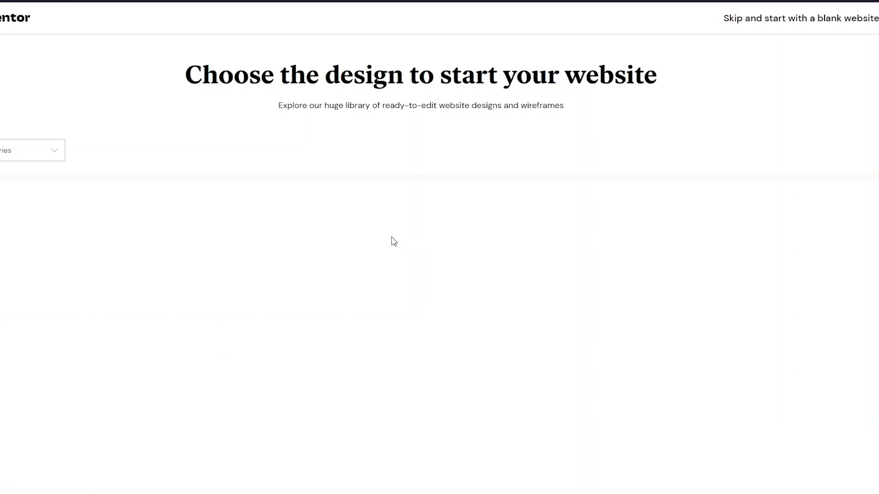
scroll(392, 237, down, 1)
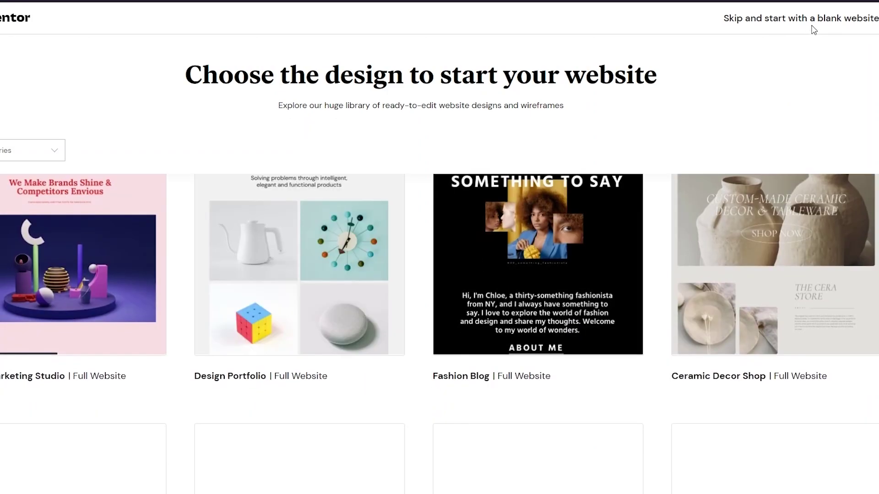
scroll(581, 210, down, 15)
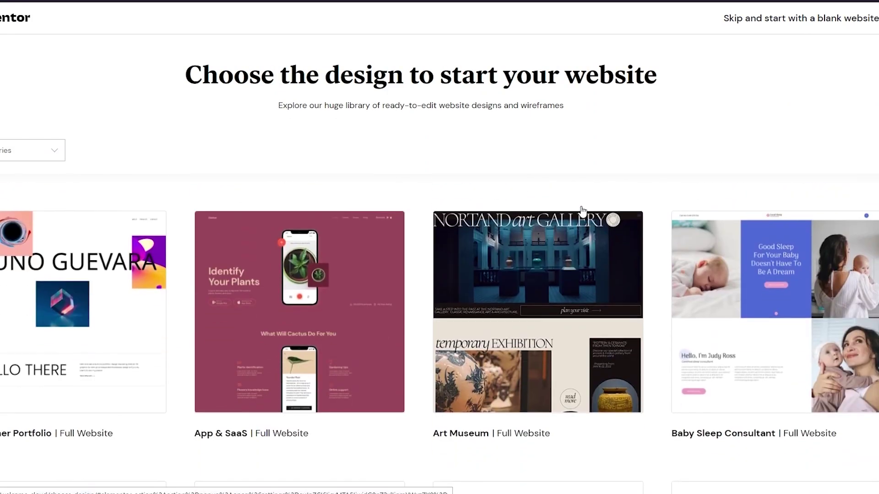
scroll(581, 206, down, 15)
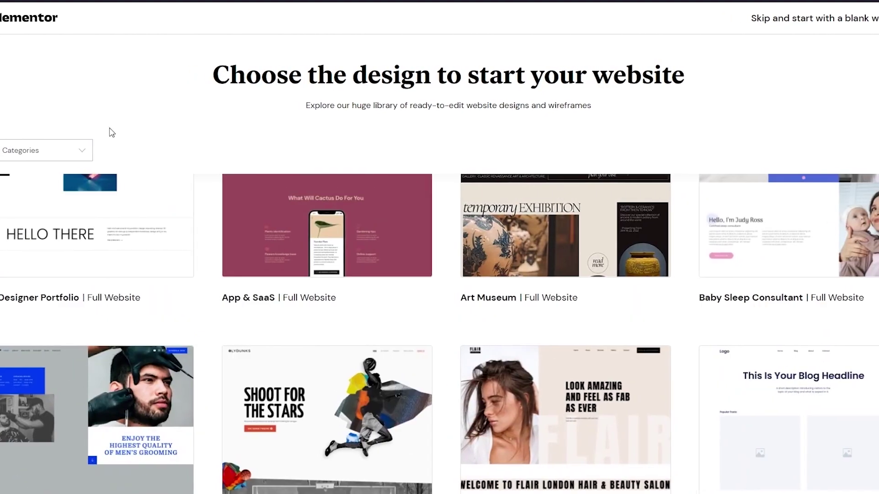
click(68, 150)
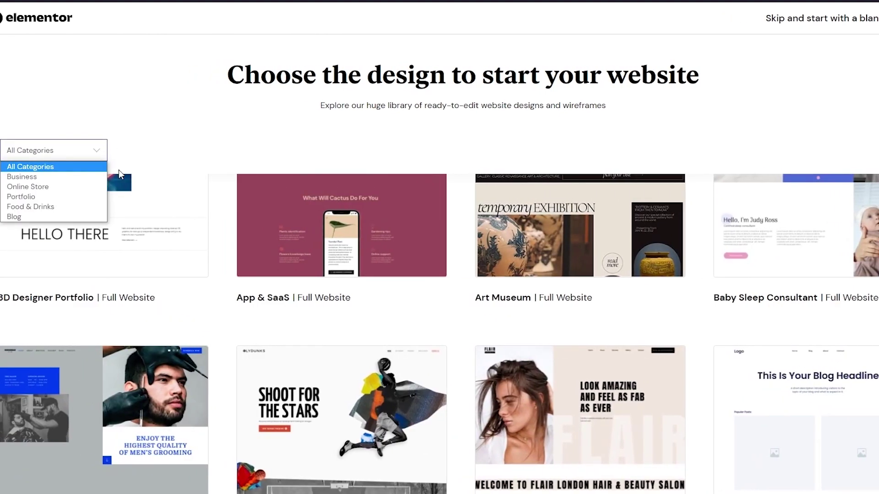
click(671, 84)
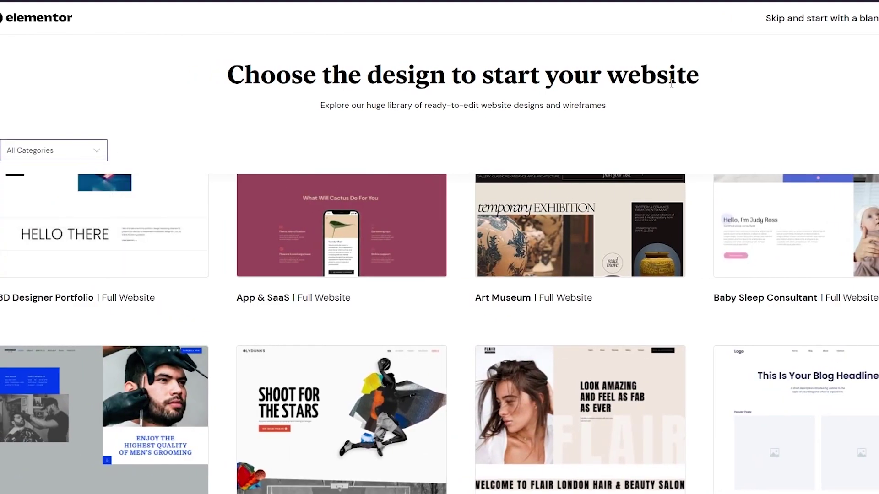
click(862, 17)
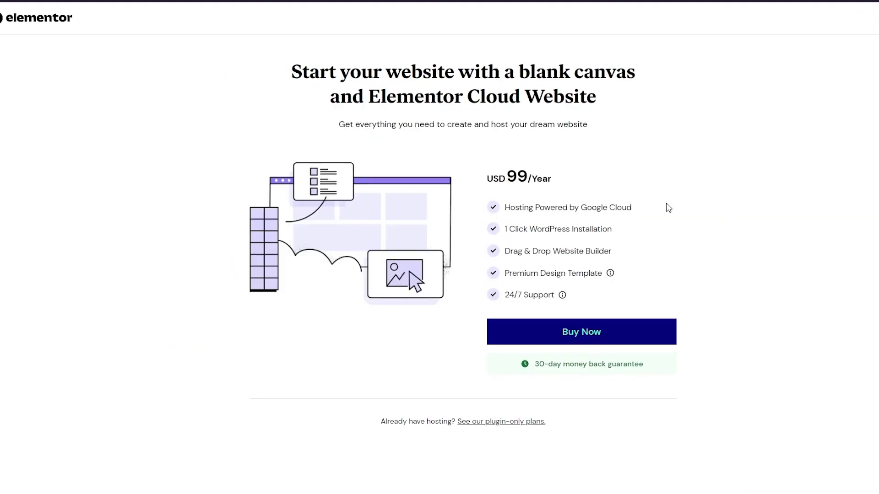
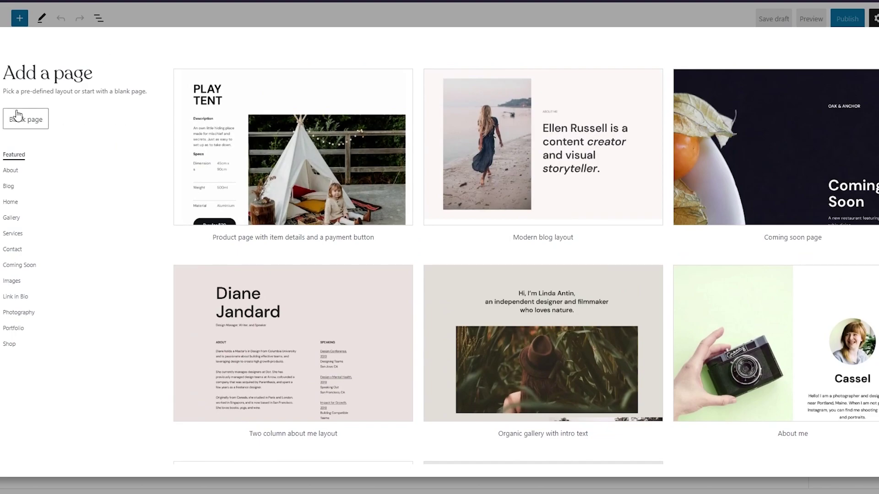
scroll(418, 266, down, 4)
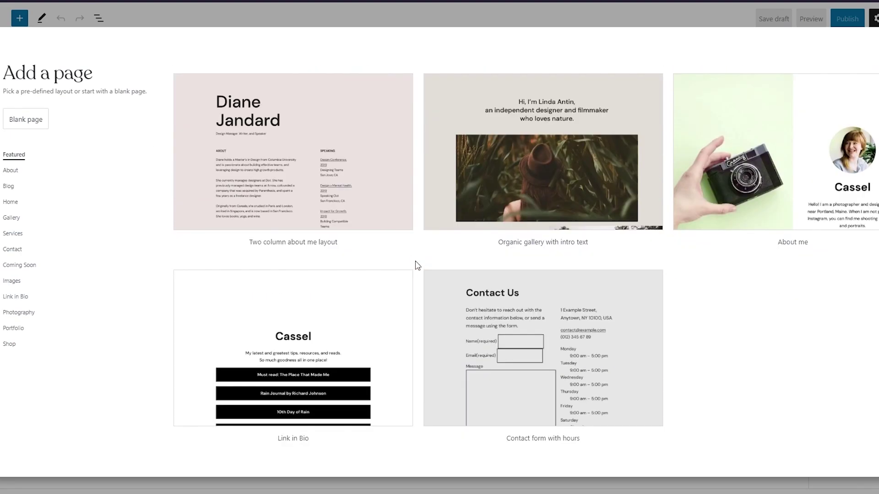
scroll(418, 265, up, 4)
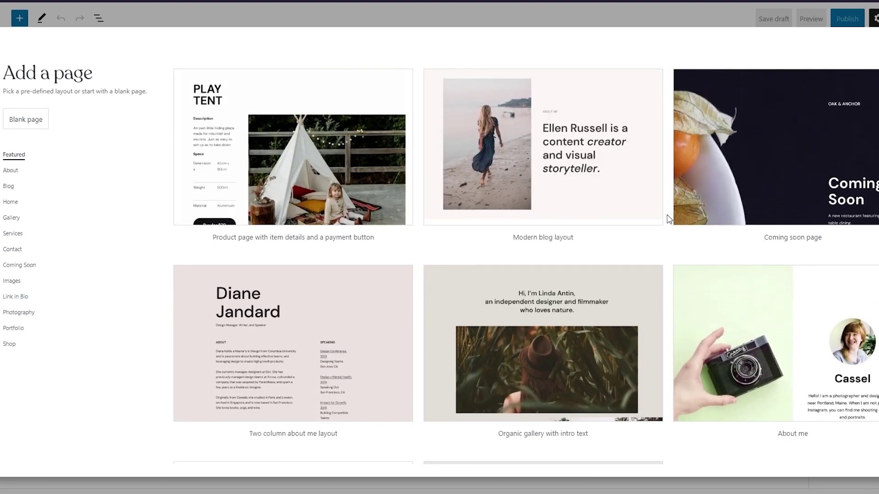
scroll(667, 219, down, 4)
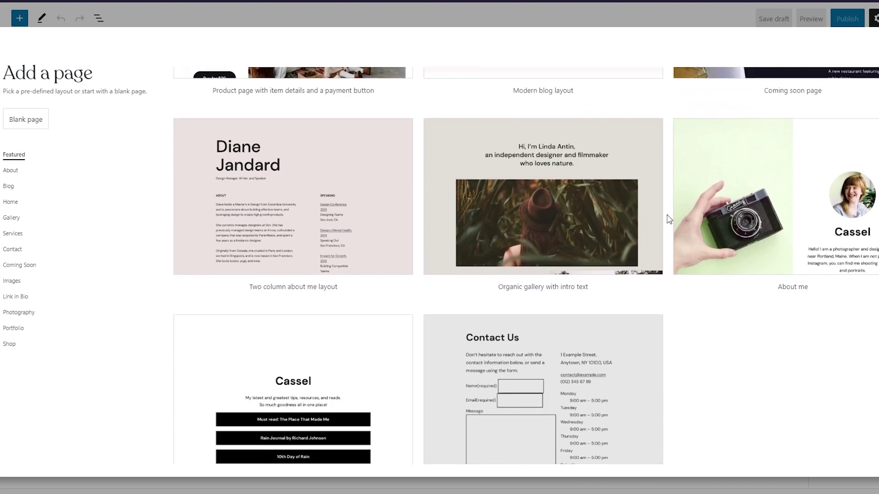
scroll(667, 220, up, 4)
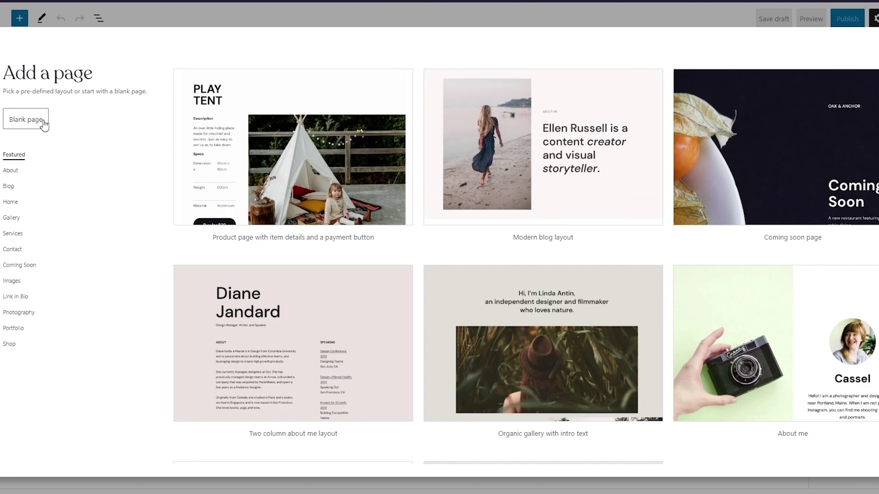
scroll(420, 154, down, 4)
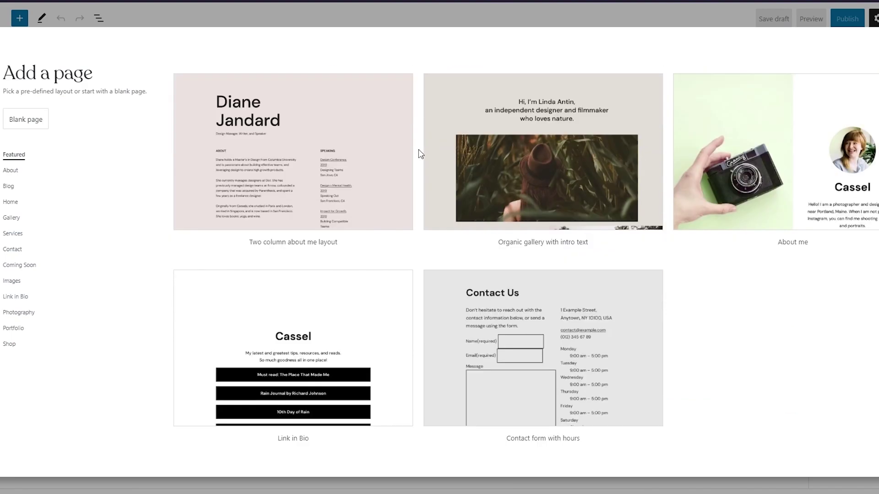
scroll(420, 153, up, 4)
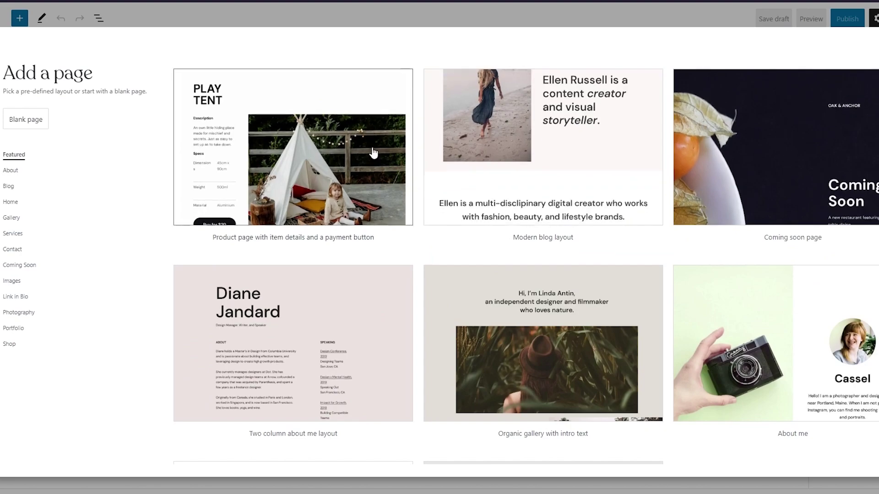
Start a new page from the Modern blog layout and look over its content.
click(582, 147)
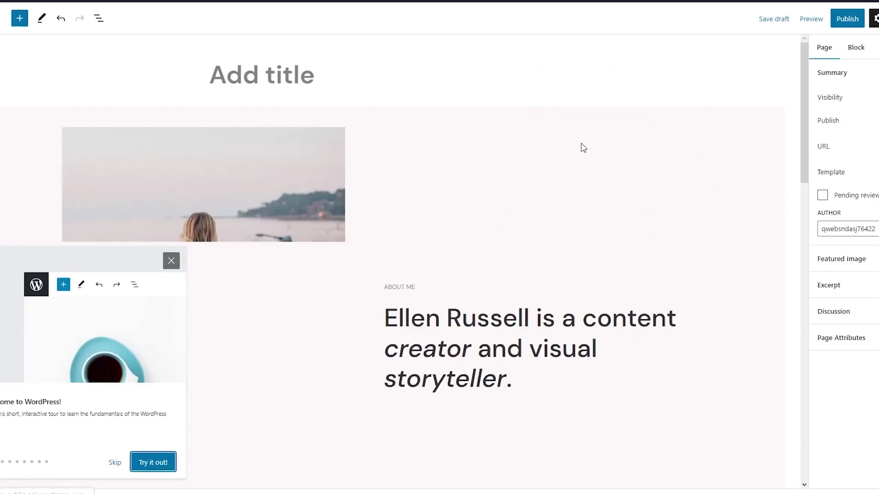
scroll(582, 146, down, 2)
scroll(581, 146, down, 5)
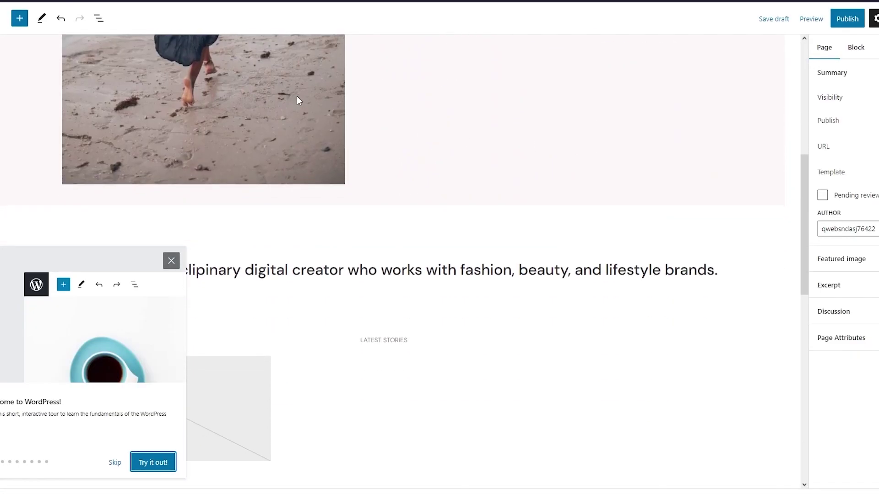
scroll(298, 98, down, 5)
scroll(295, 98, down, 1)
scroll(239, 67, up, 4)
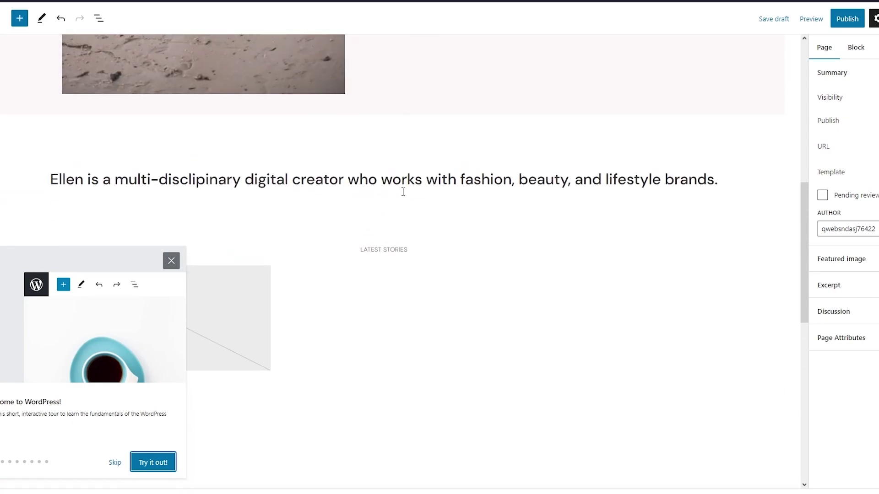
click(444, 180)
scroll(443, 179, up, 10)
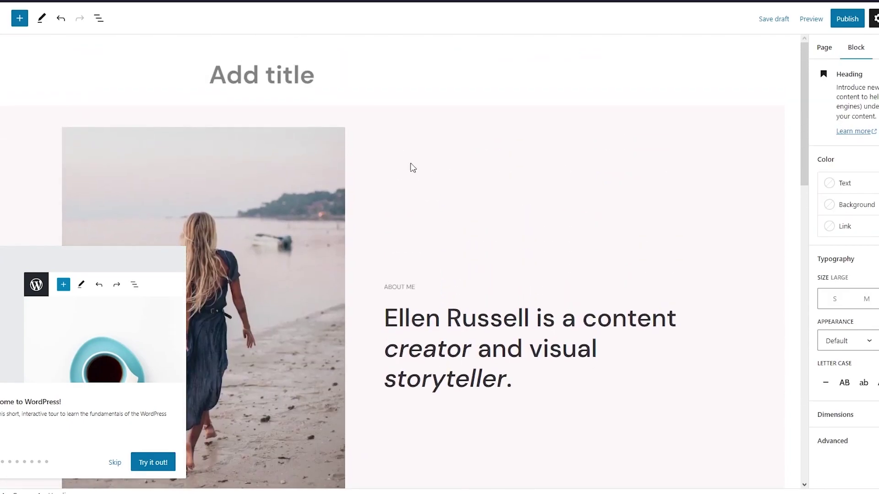
Title the page 'New Website'.
click(298, 86)
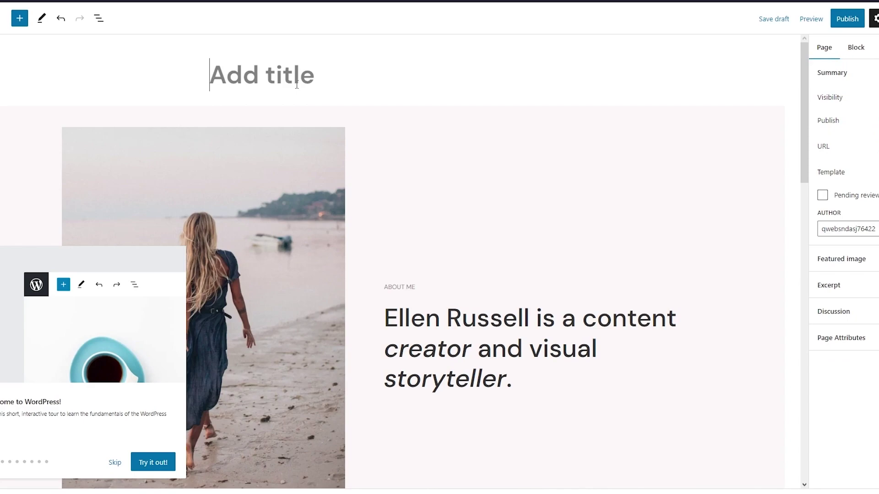
text(New Websi)
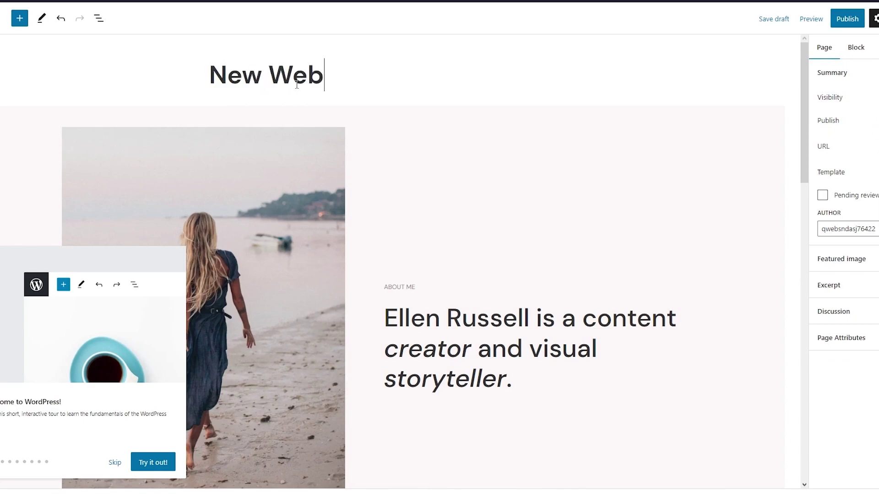
text(te)
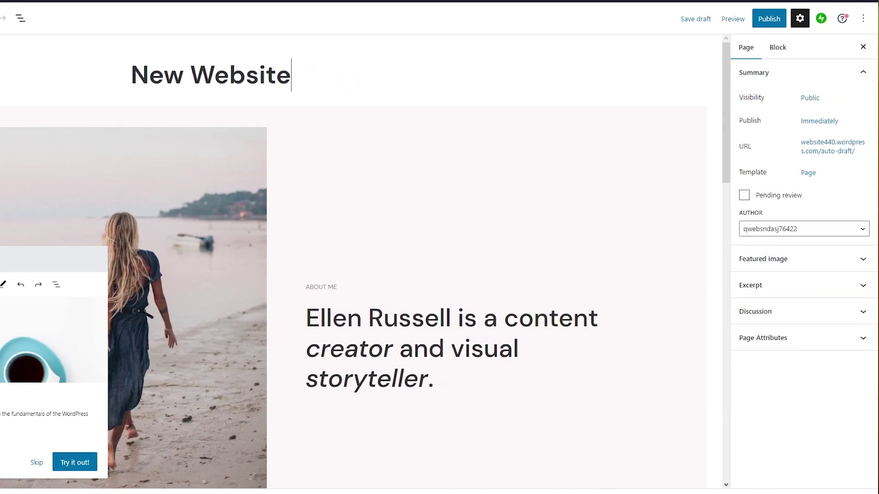
click(768, 21)
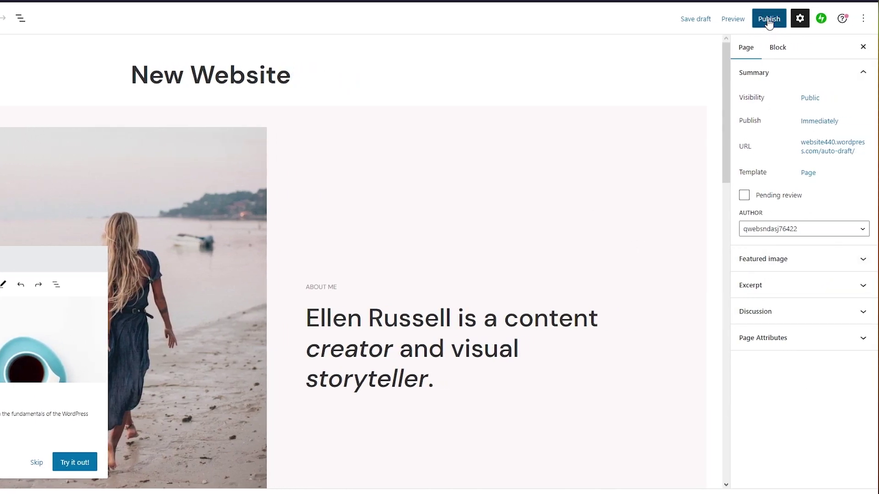
Publish the 'New Website' page, view it on the live site, then go back to the dashboard.
click(767, 20)
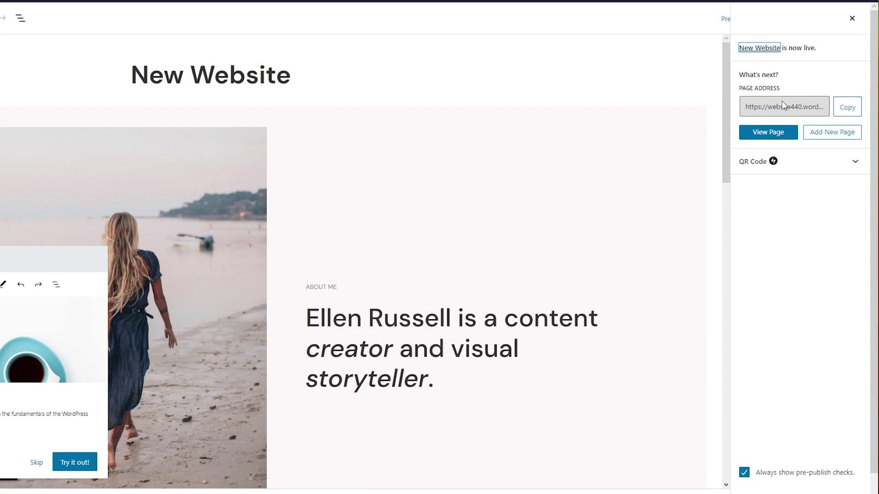
click(781, 137)
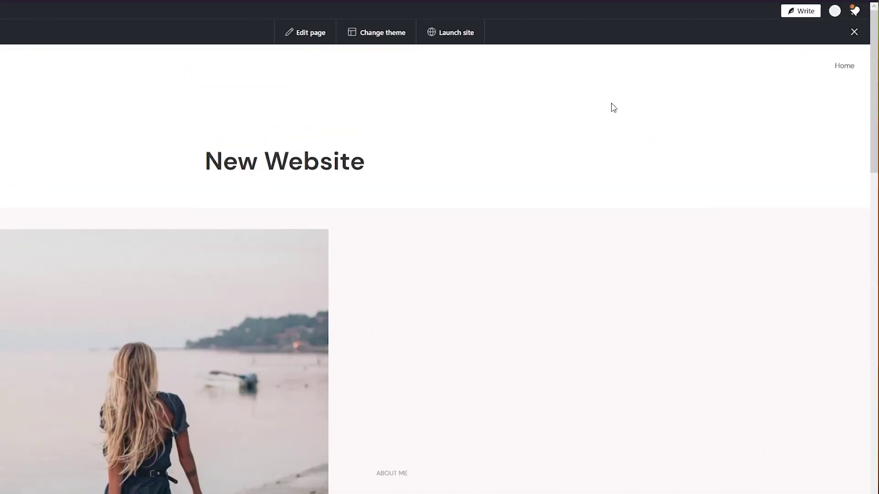
scroll(610, 105, down, 10)
scroll(613, 107, up, 10)
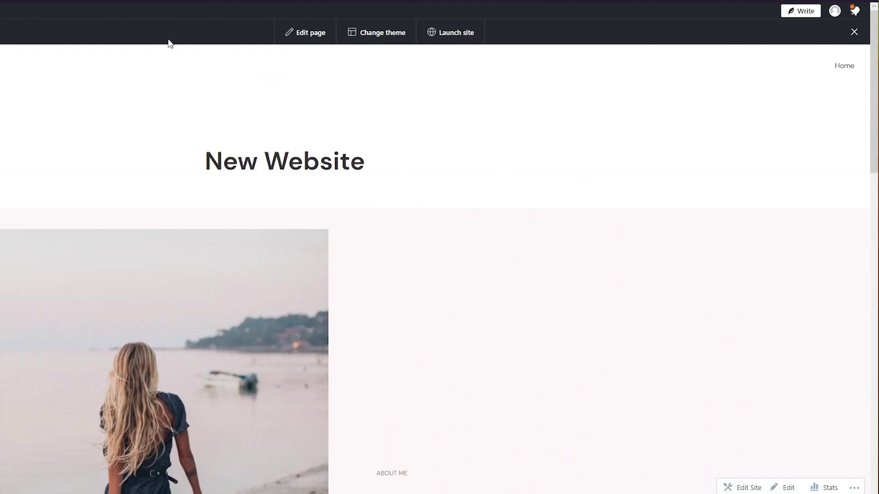
key(alt+Left)
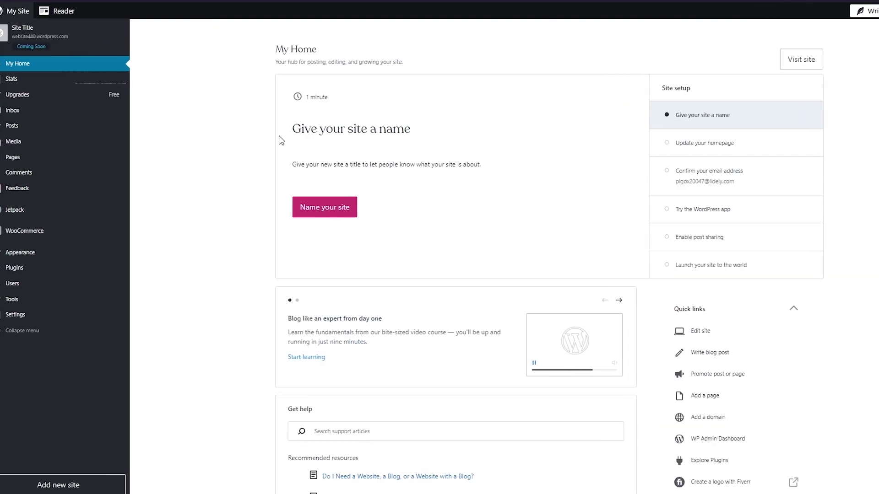
Go to Posts in the sidebar and start an empty new post.
mouse_move(51, 186)
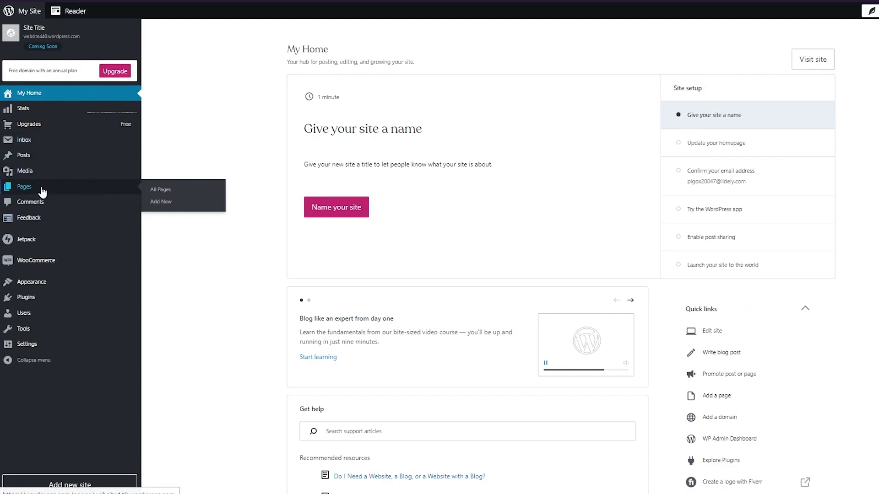
click(39, 155)
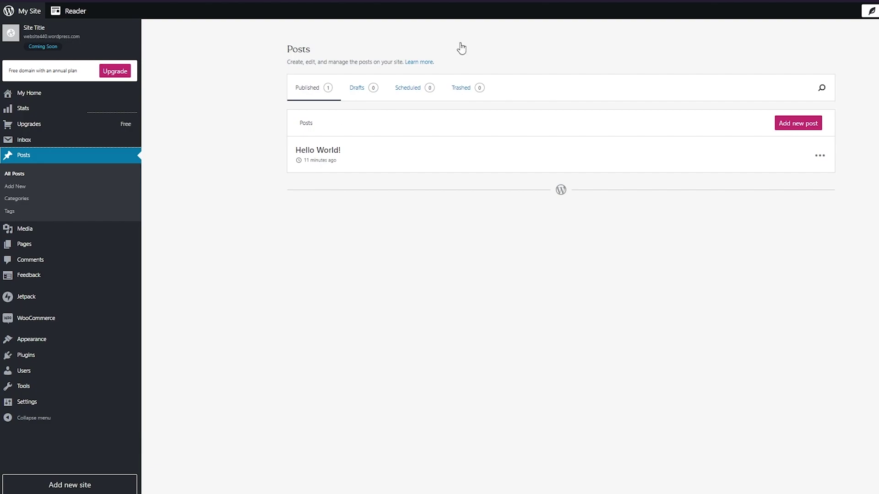
click(785, 129)
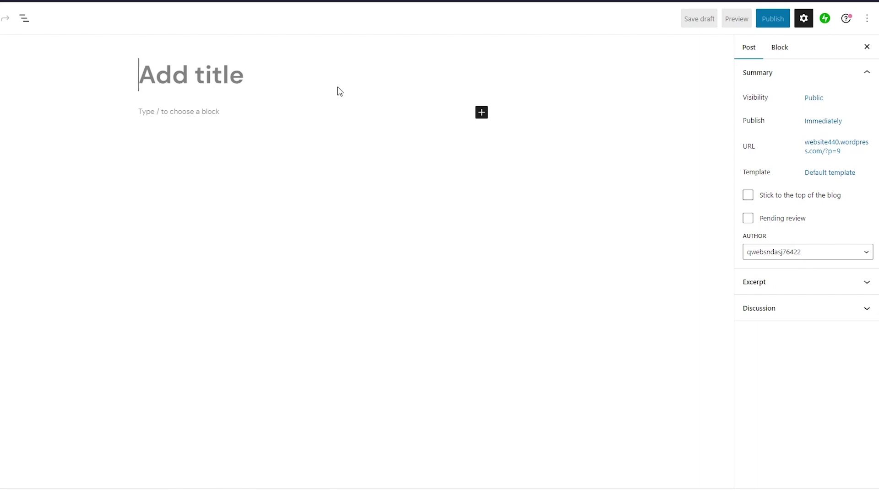
Title the post 'New Post' and write 'Hey this is a new post!!' in the body.
click(213, 81)
text(New Post)
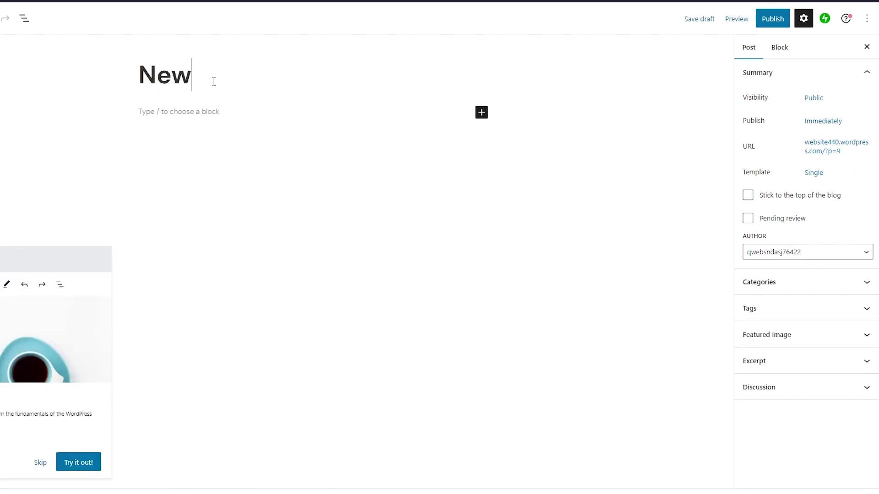
click(201, 110)
text(Hey this is a new post!!)
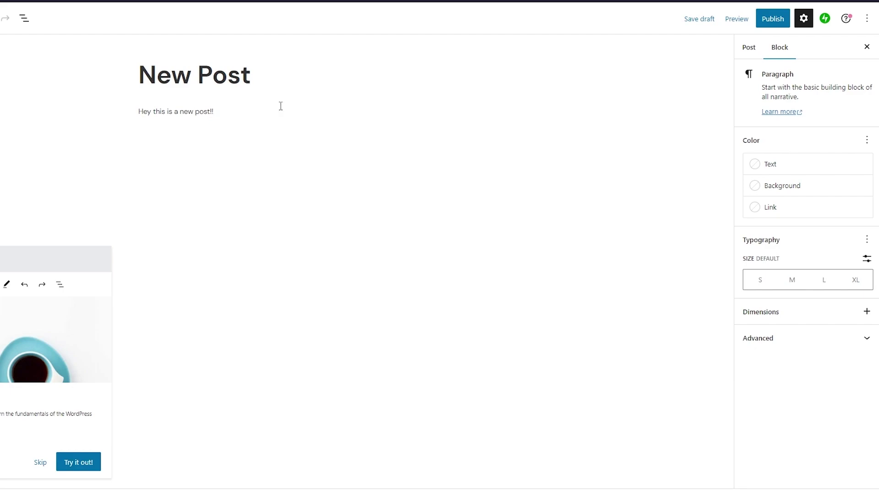
Publish the post, view it live, and return to My Home.
click(772, 19)
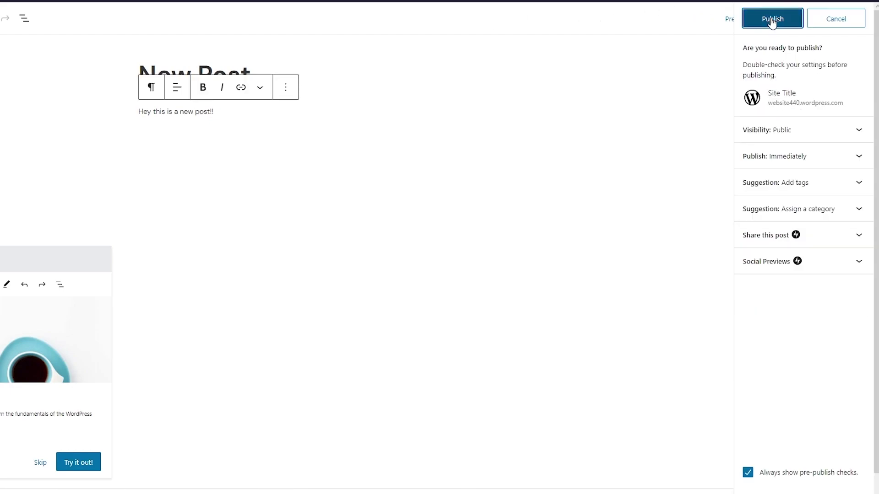
click(772, 19)
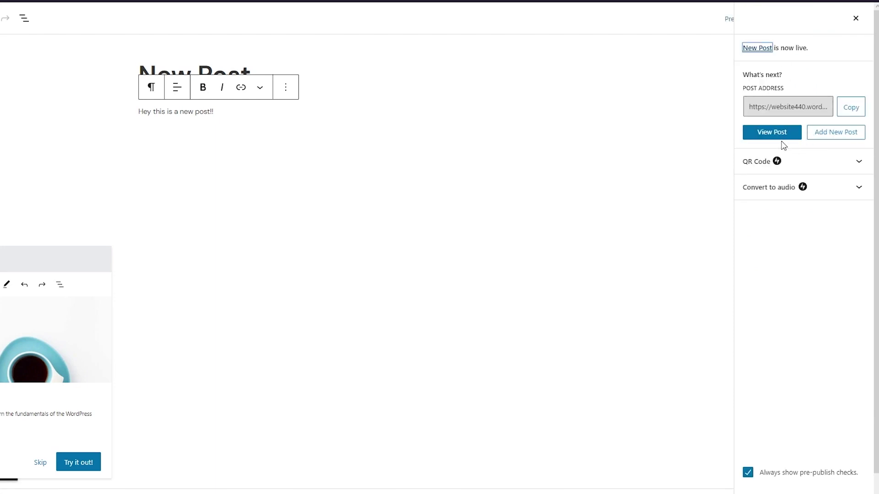
click(778, 136)
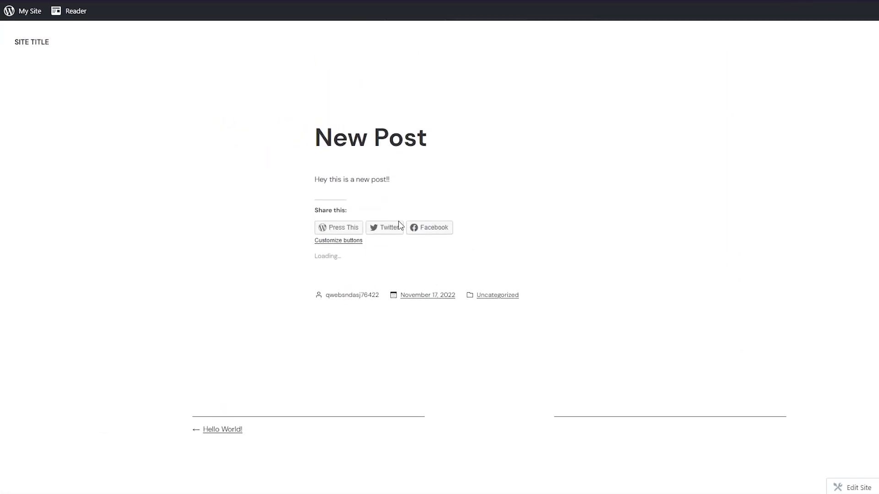
click(20, 14)
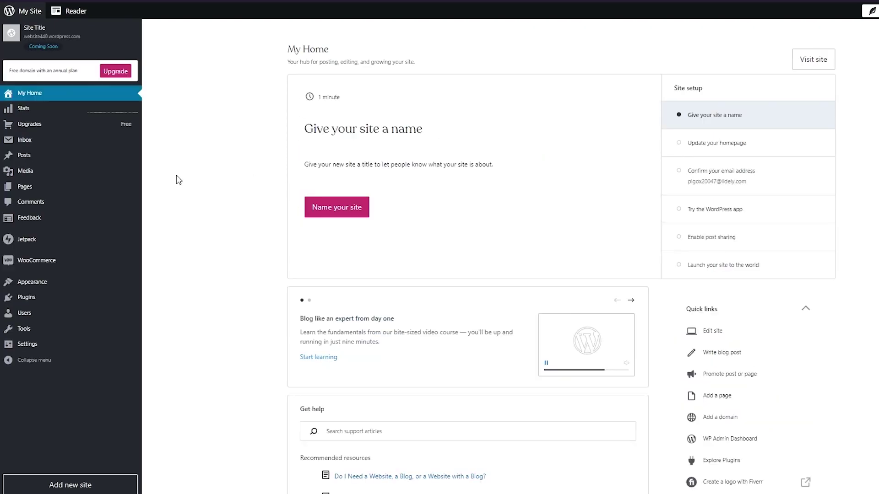
Open Plugins from the admin sidebar and scroll through the premium plugins shown.
mouse_move(64, 164)
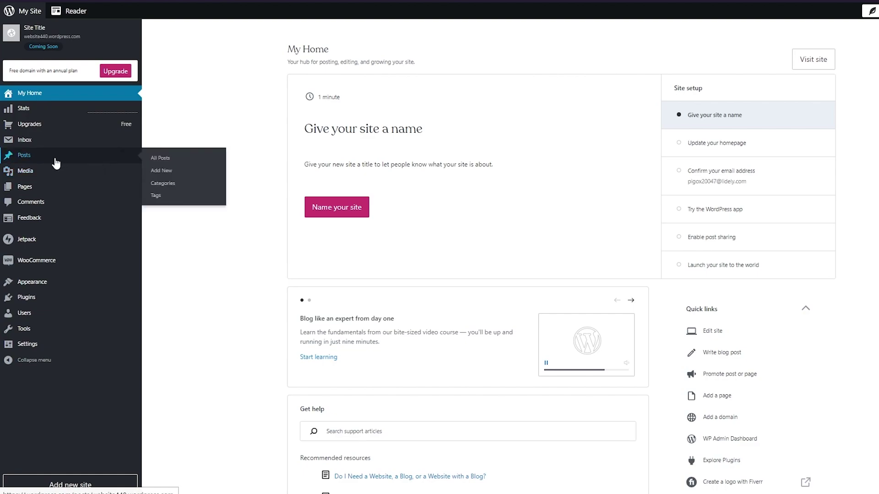
mouse_move(39, 190)
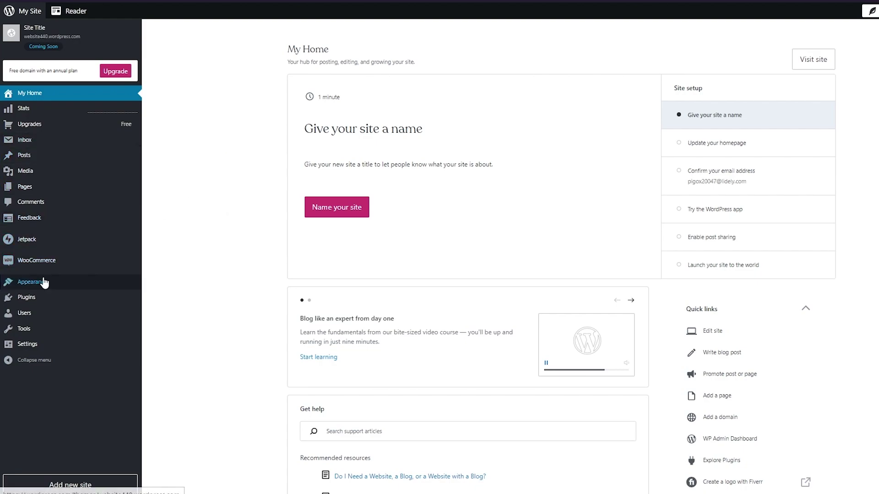
click(53, 306)
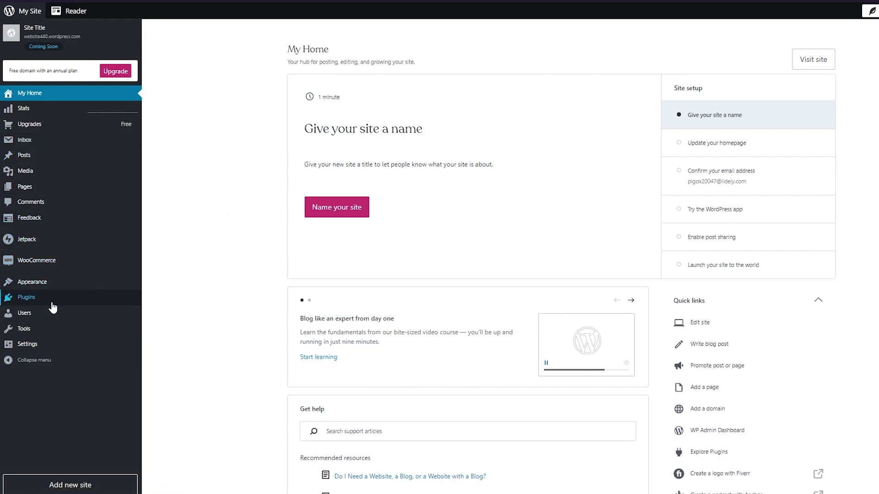
scroll(494, 323, down, 1)
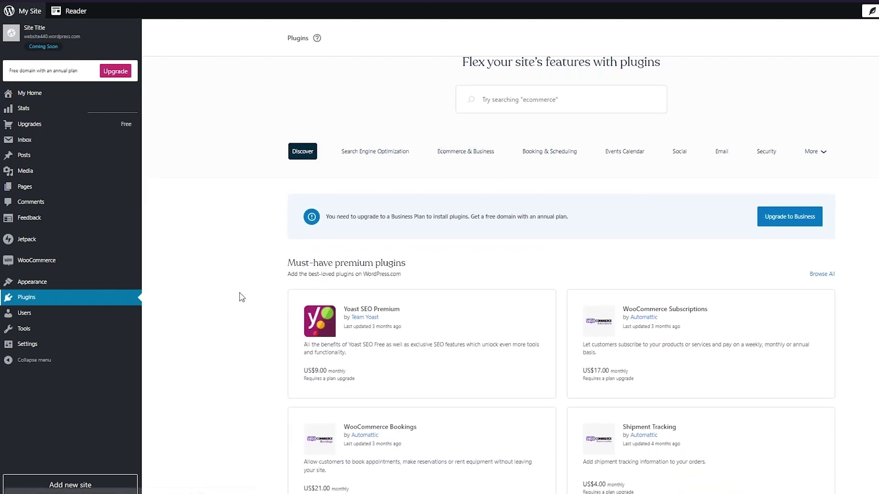